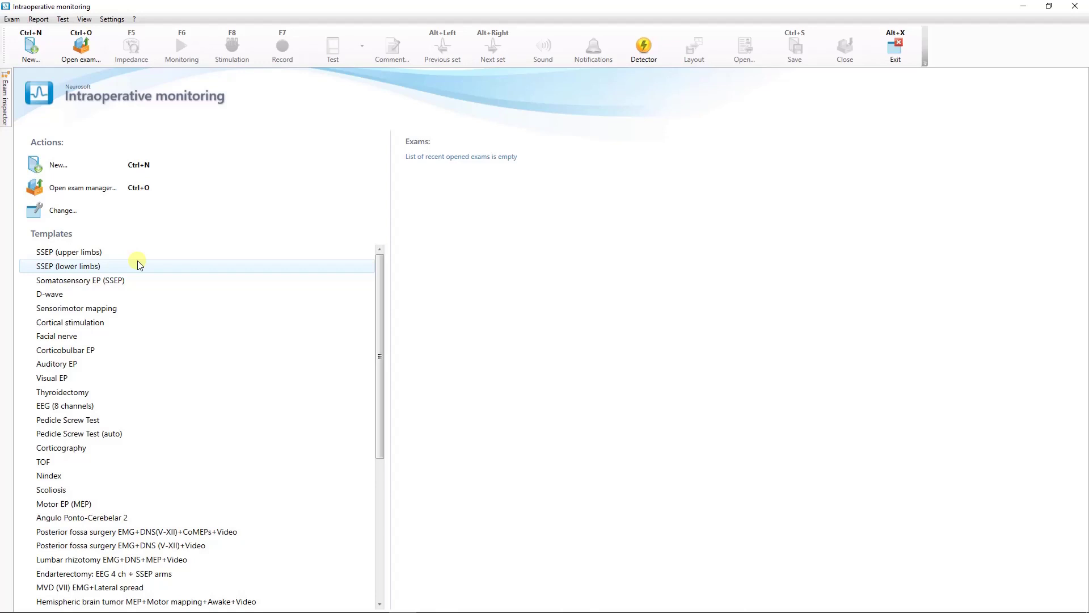
Create a new exam for the patient's name using the Test: Scoliosis template
left_click(96, 172)
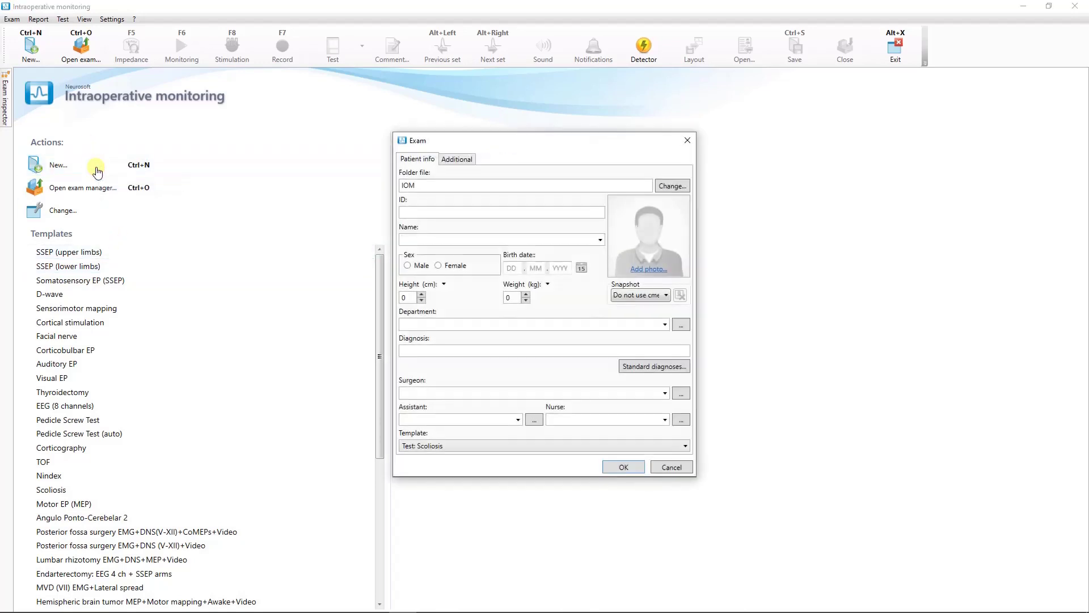
type("123")
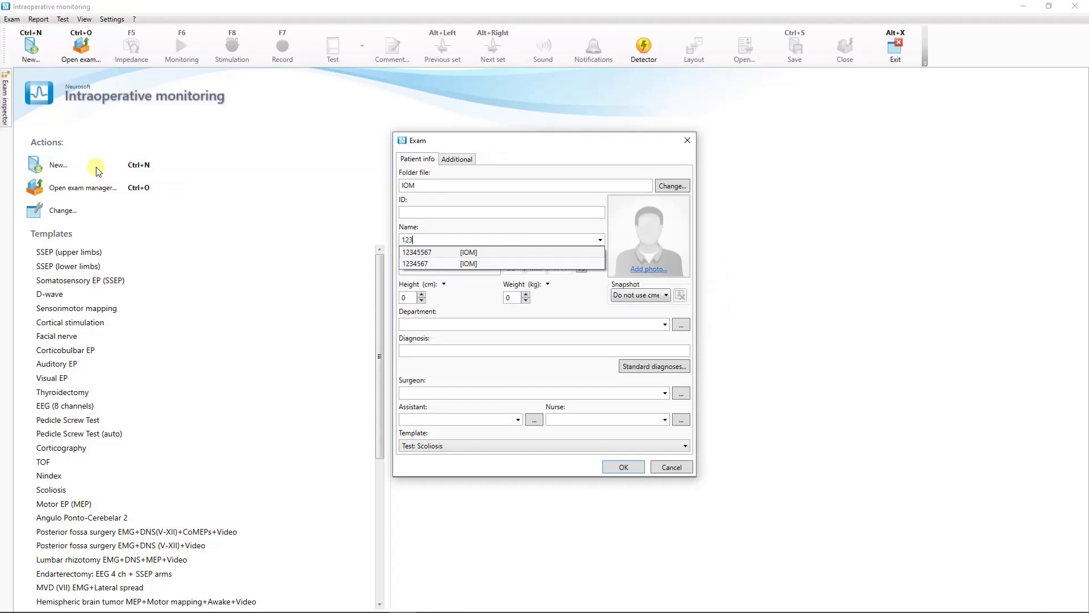
type("45678")
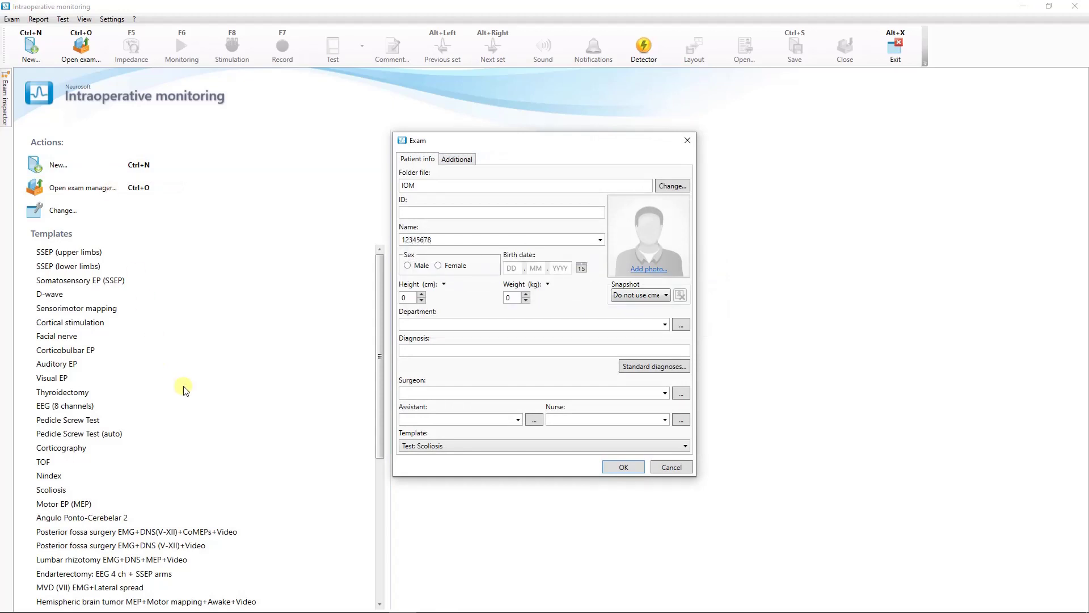
left_click(437, 446)
left_click(436, 446)
left_click(621, 468)
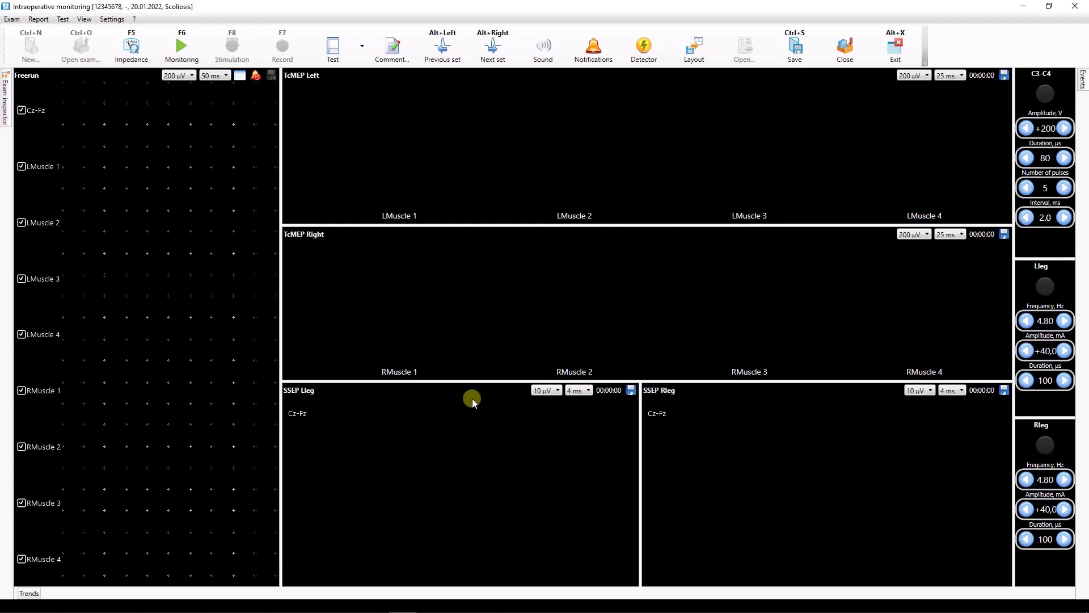
left_click(125, 52)
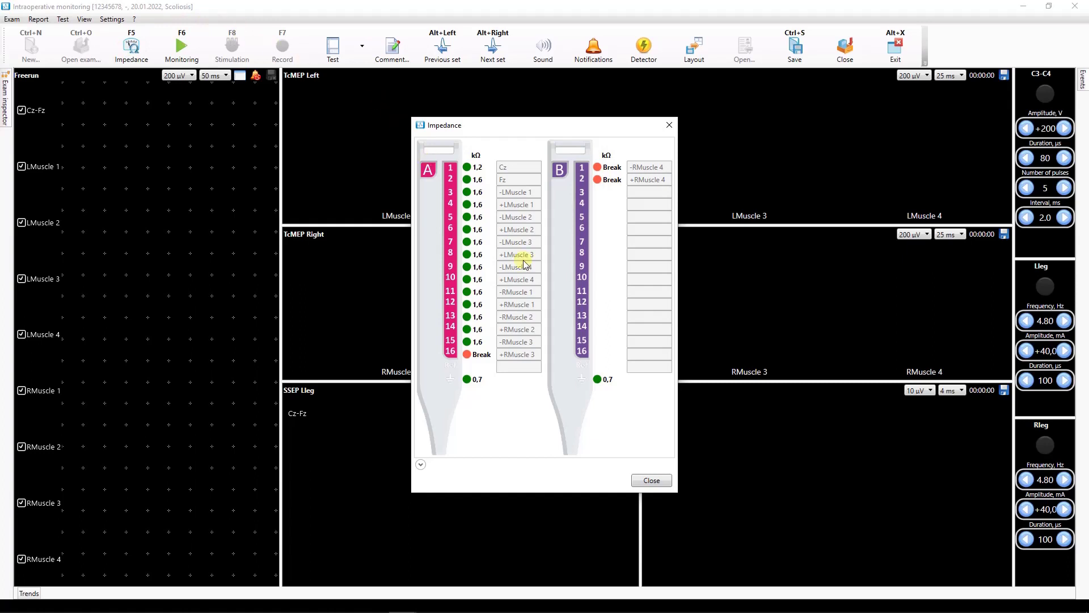
left_click(648, 481)
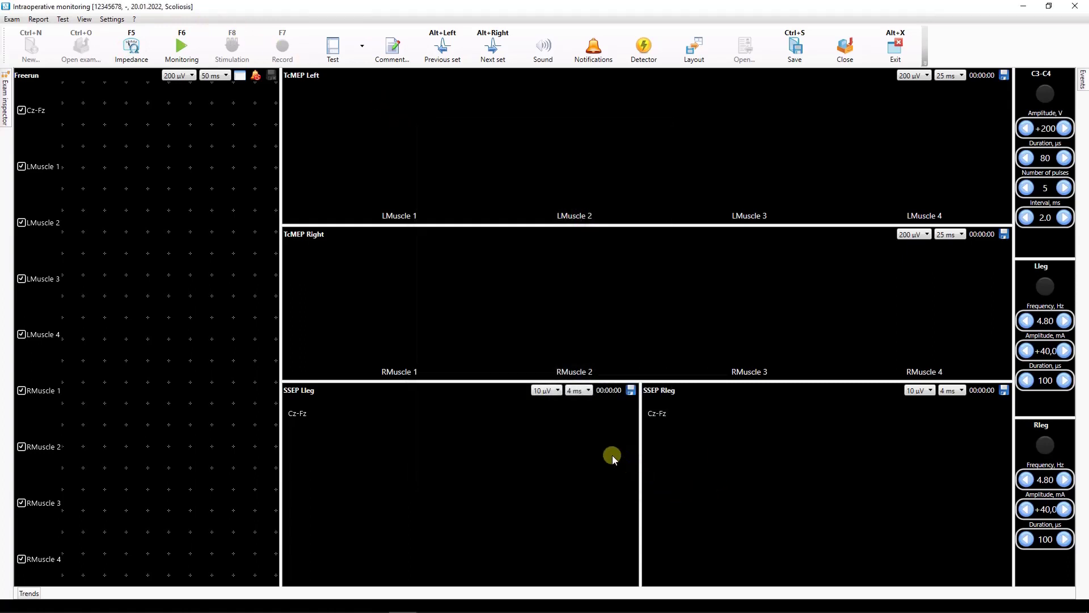
Turn on Monitoring (F6) from the toolbar for the Scoliosis exam
left_click(181, 48)
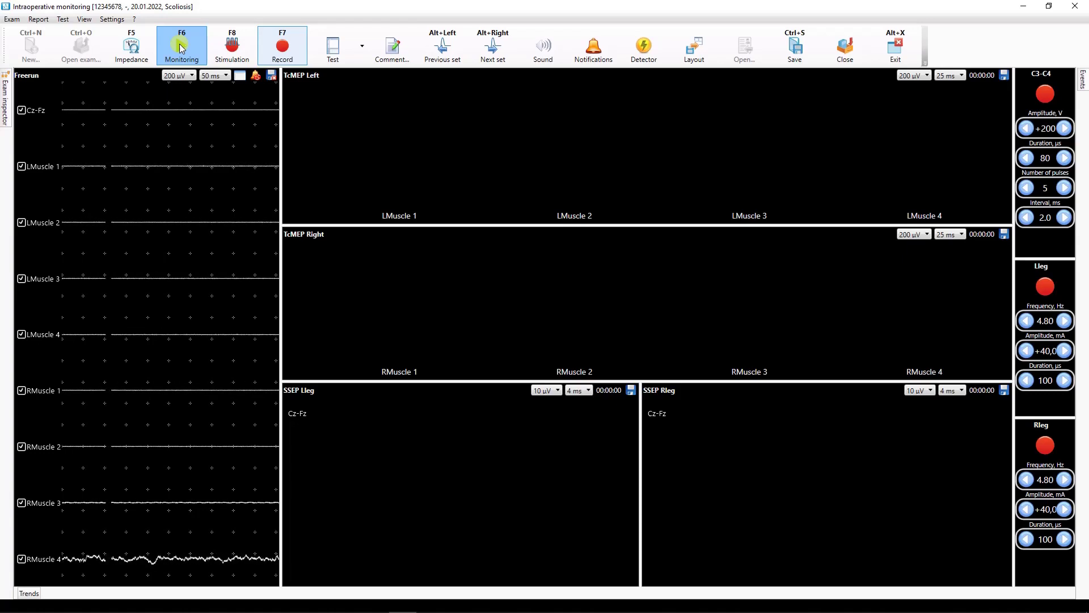
left_click(181, 48)
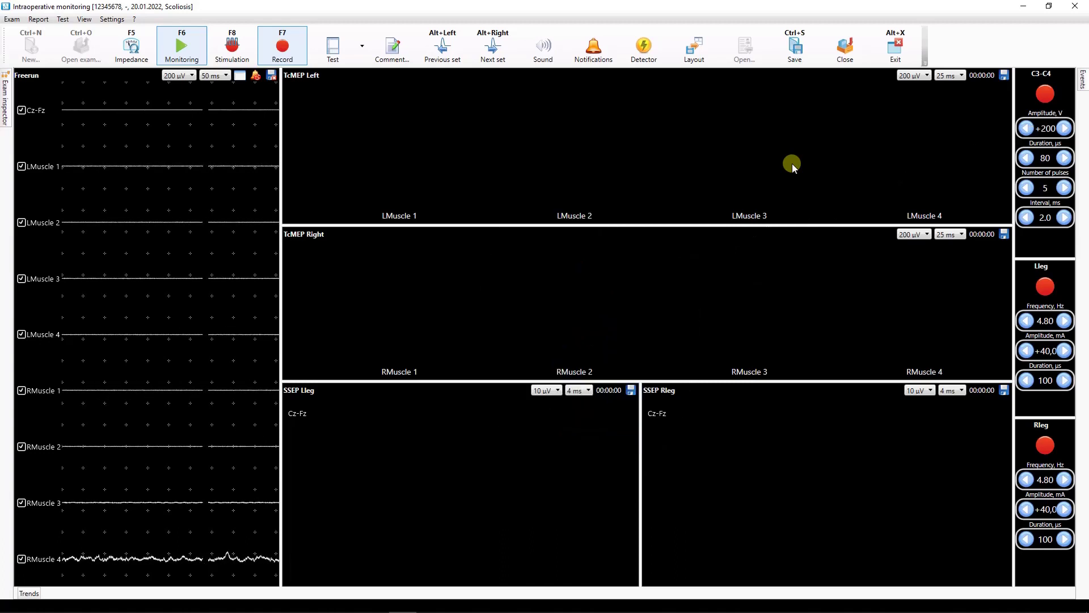
left_click(1065, 129)
left_click(1065, 128)
left_click(1066, 128)
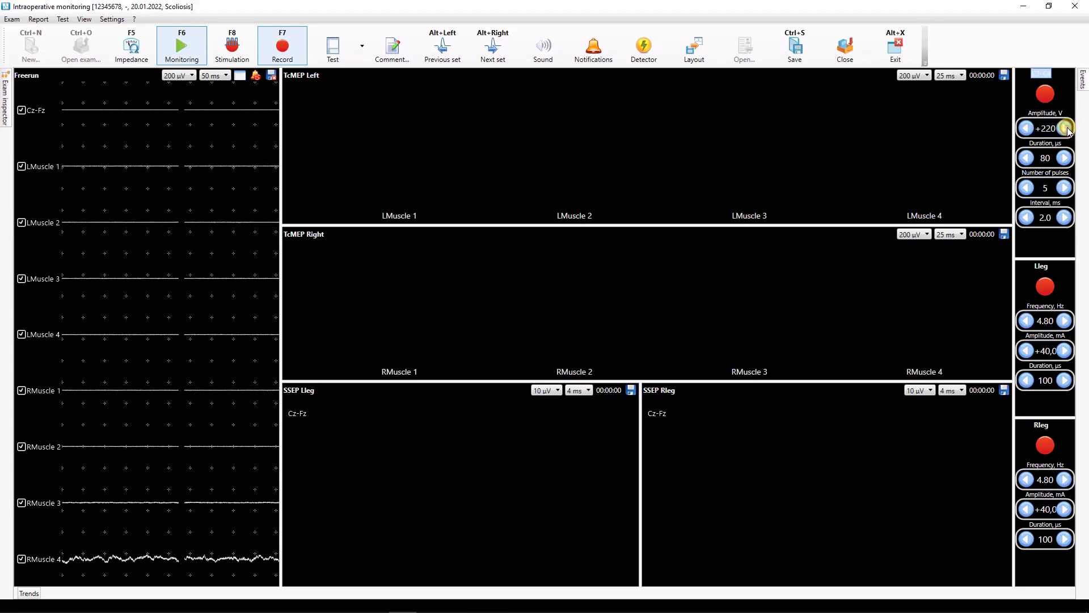
left_click(1026, 129)
left_click(1025, 129)
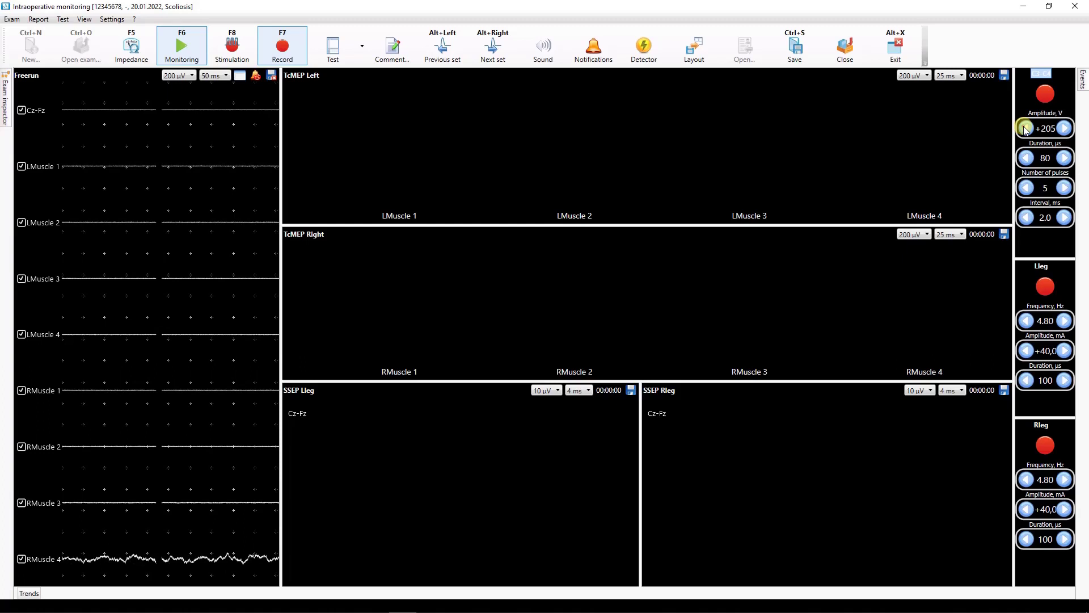
left_click(1025, 129)
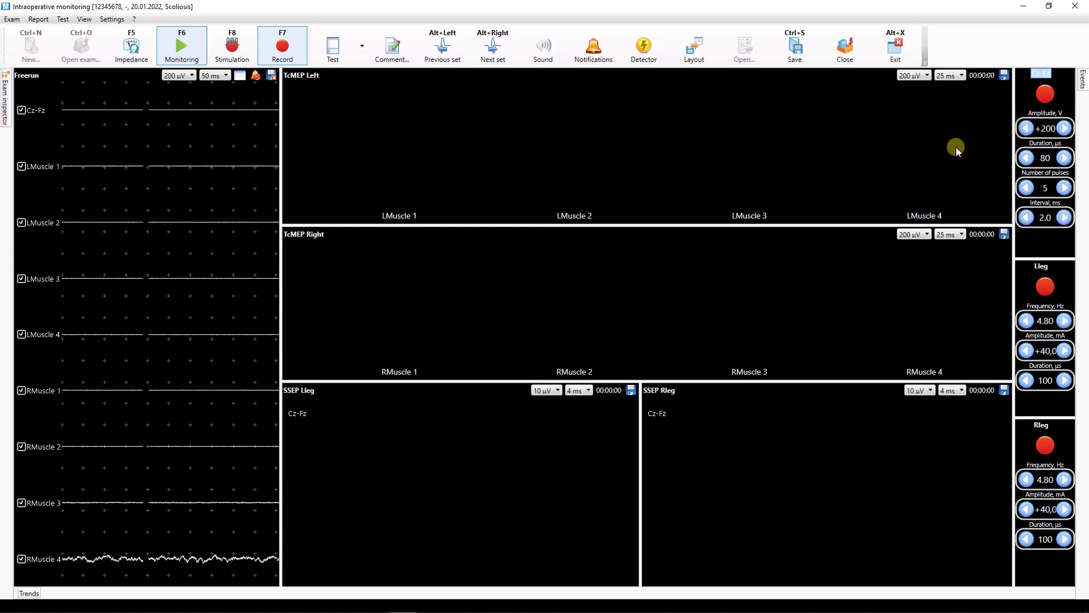
left_click(1047, 129)
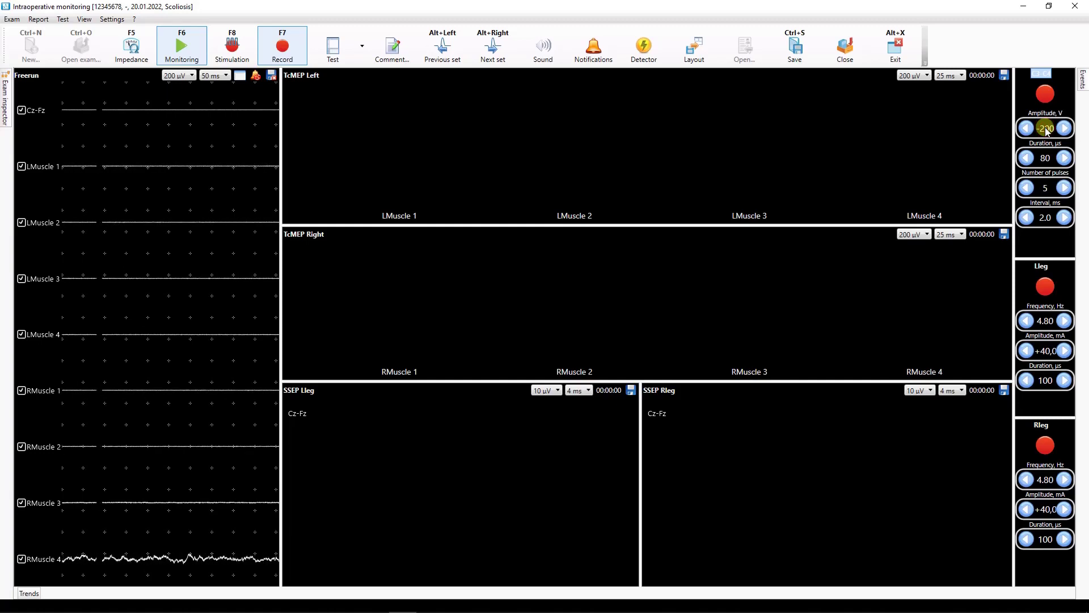
left_click(1046, 129)
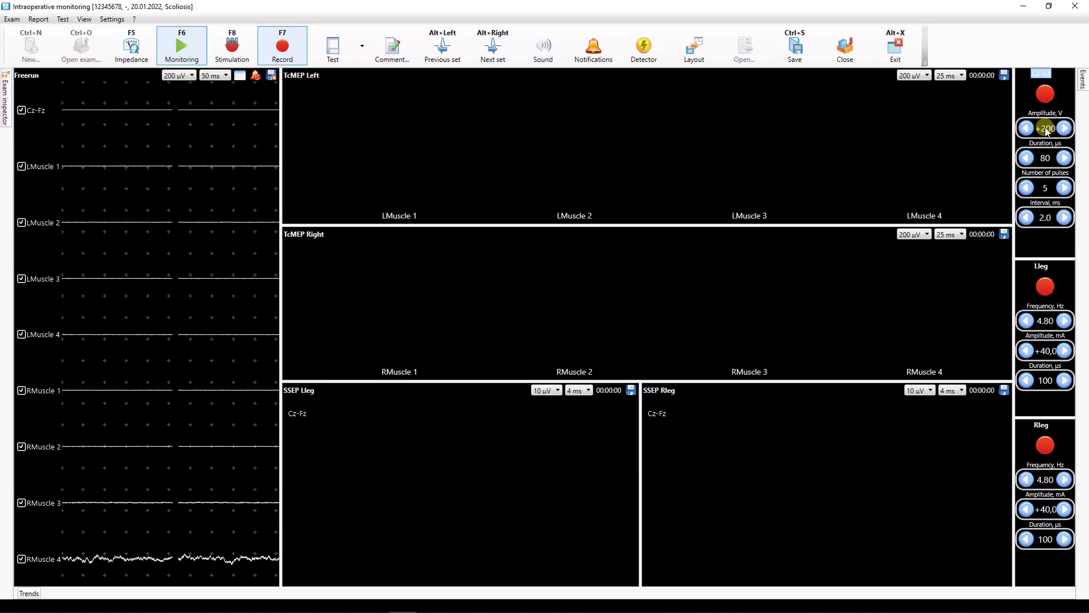
left_click(1042, 75)
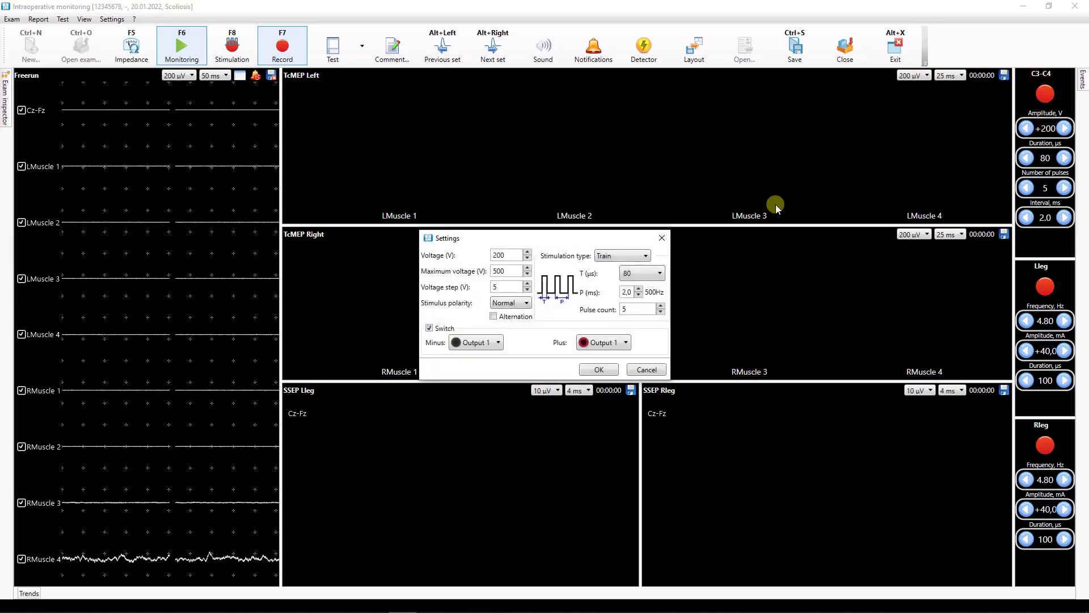
left_click(599, 369)
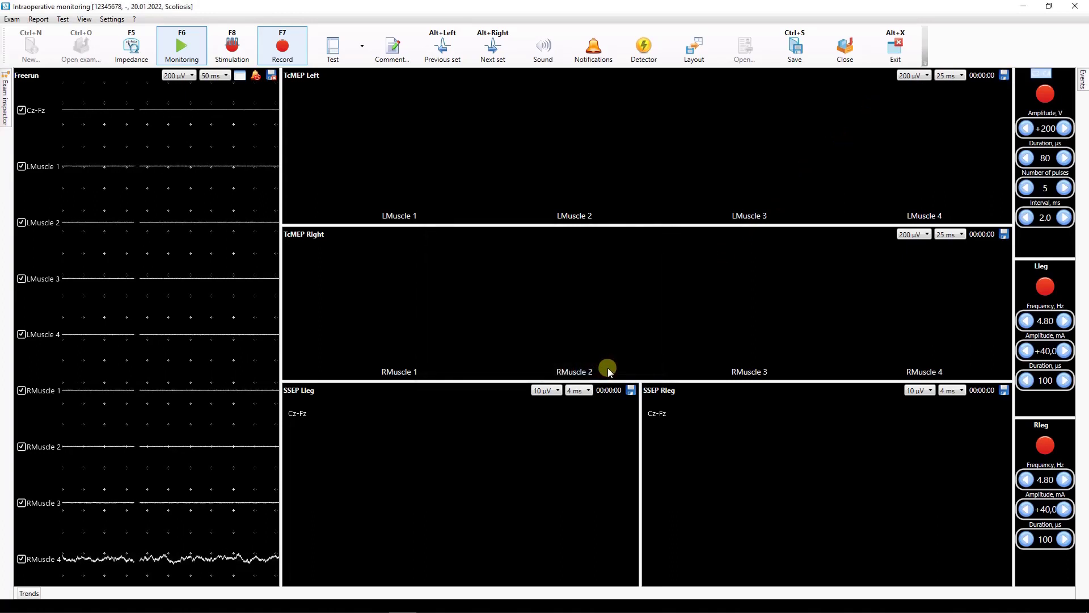
Record three TcMEP sweeps in both panels with the +200 V C3-C4 stimulator
left_click(1045, 94)
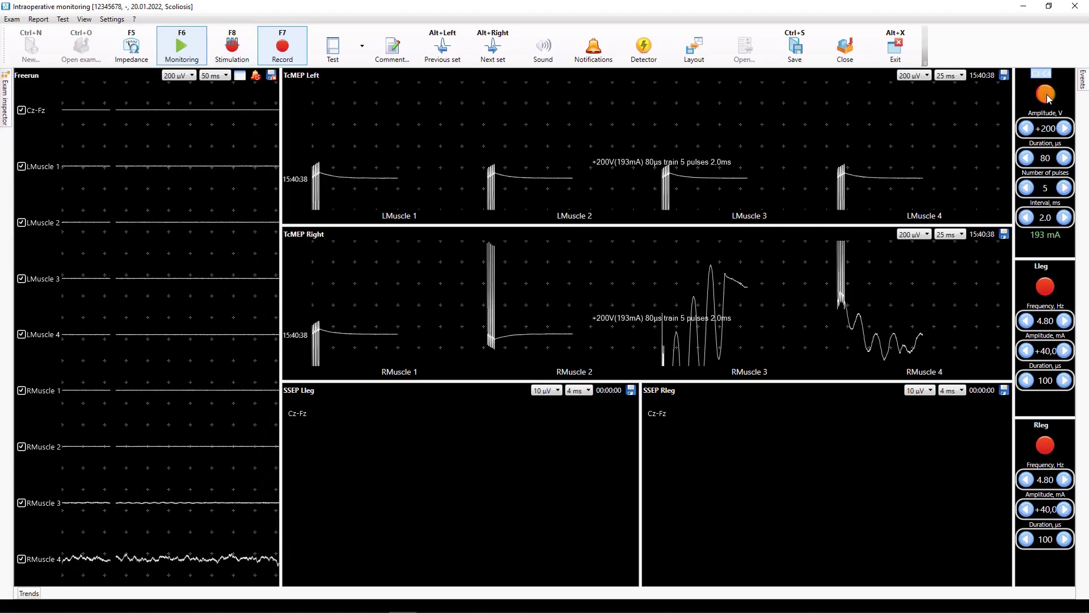
left_click(1045, 94)
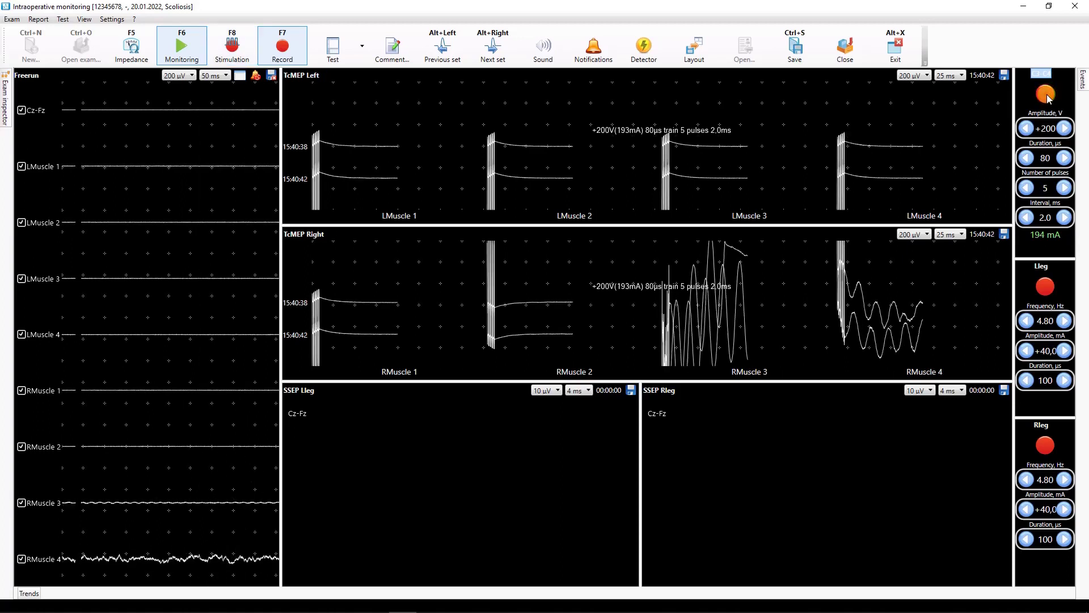
left_click(1046, 95)
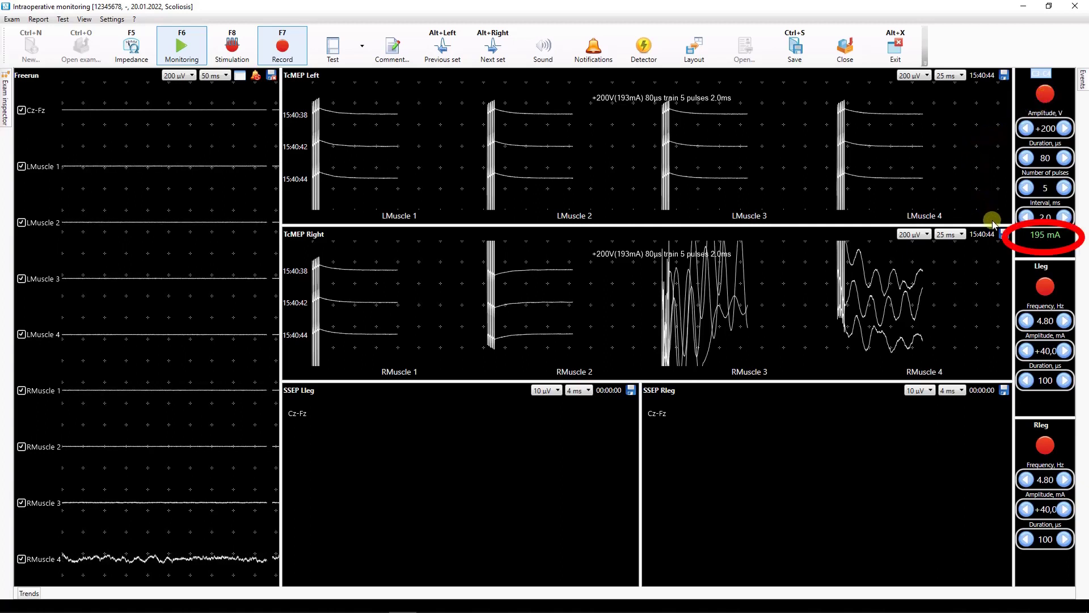
mouse_move(1040, 240)
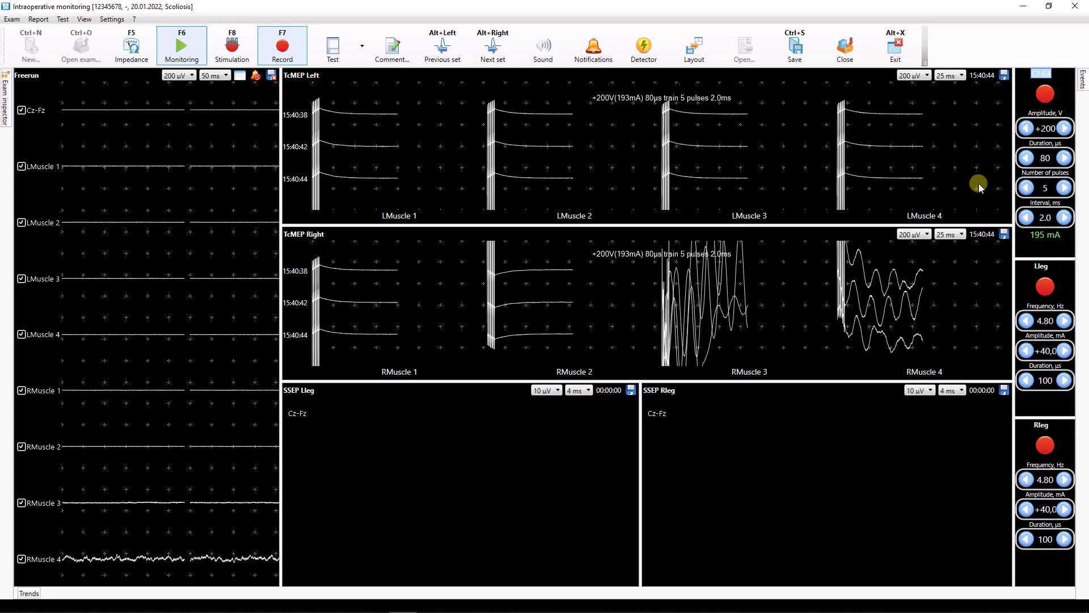
Record two more C3-C4 TcMEP sweeps, which return flat with a Break warning
left_click(1045, 95)
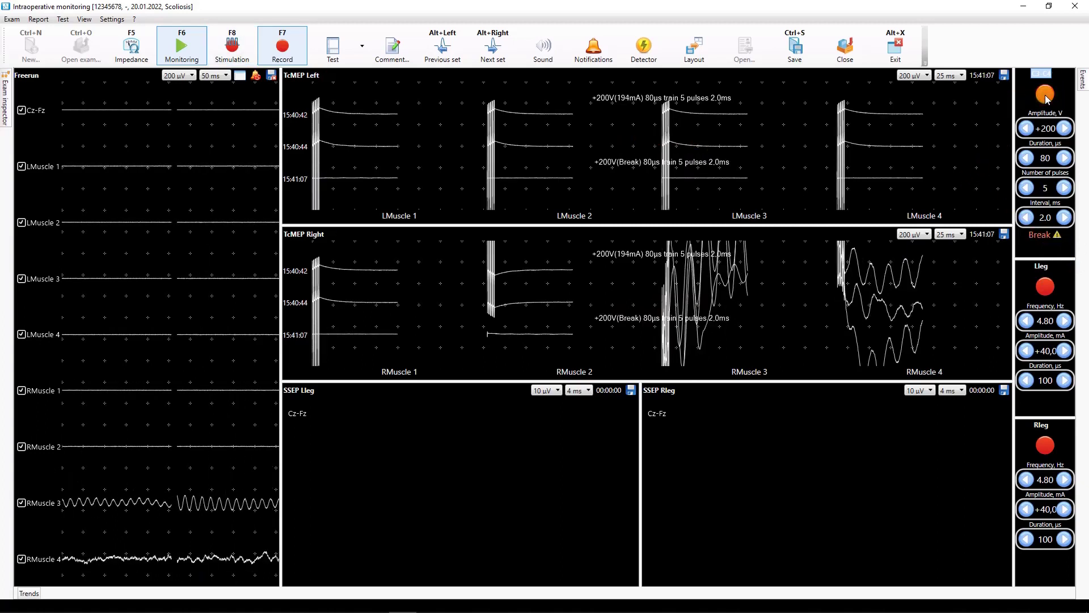
left_click(1045, 95)
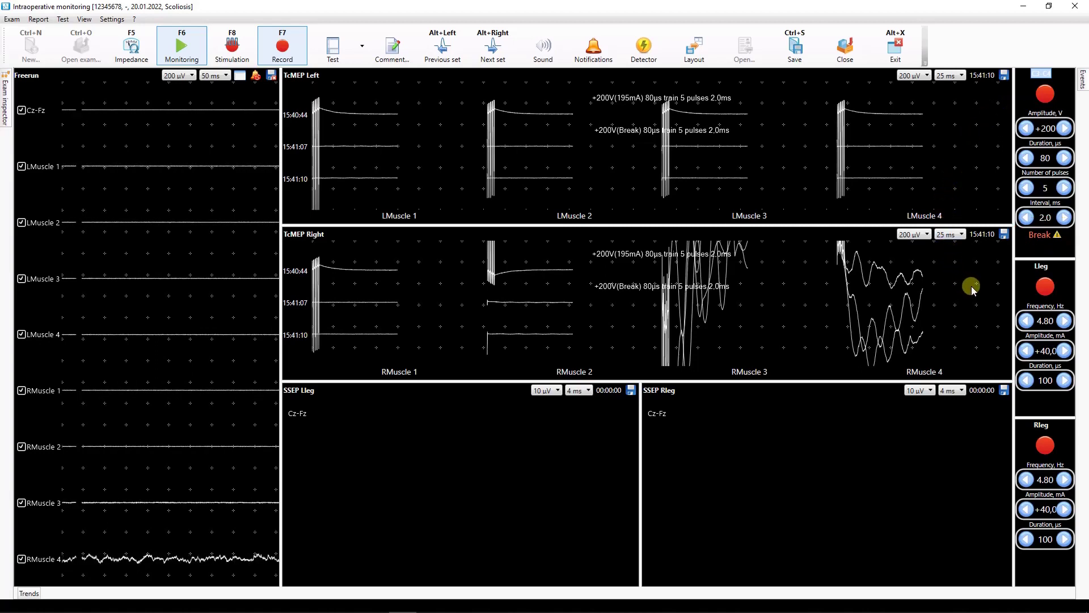
Average left- and right-leg SSEPs, then stop both legs' stimulation to show P37
left_click(1049, 289)
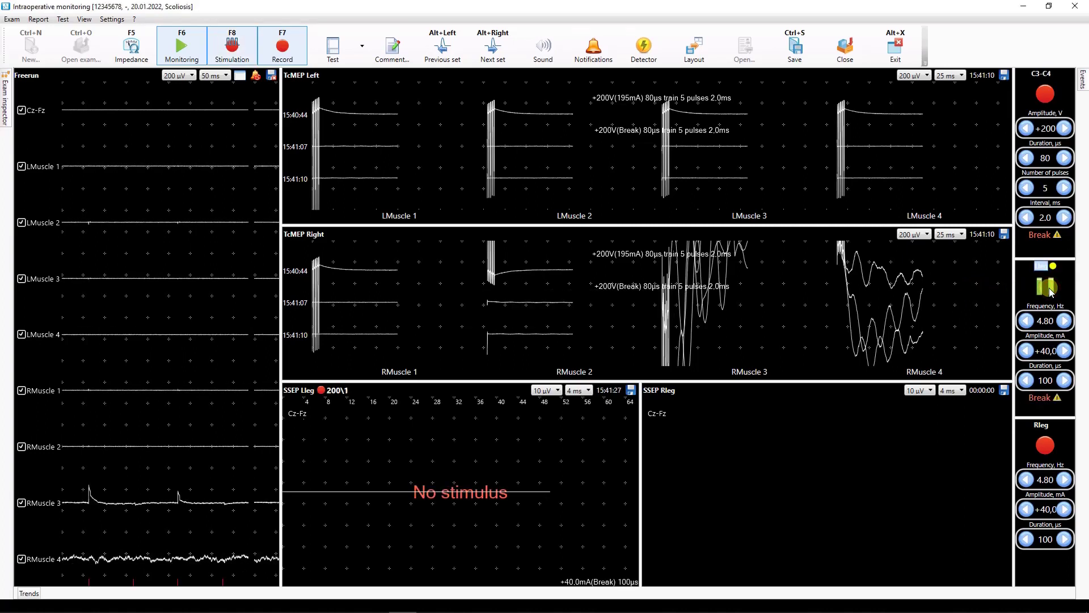
left_click(1048, 446)
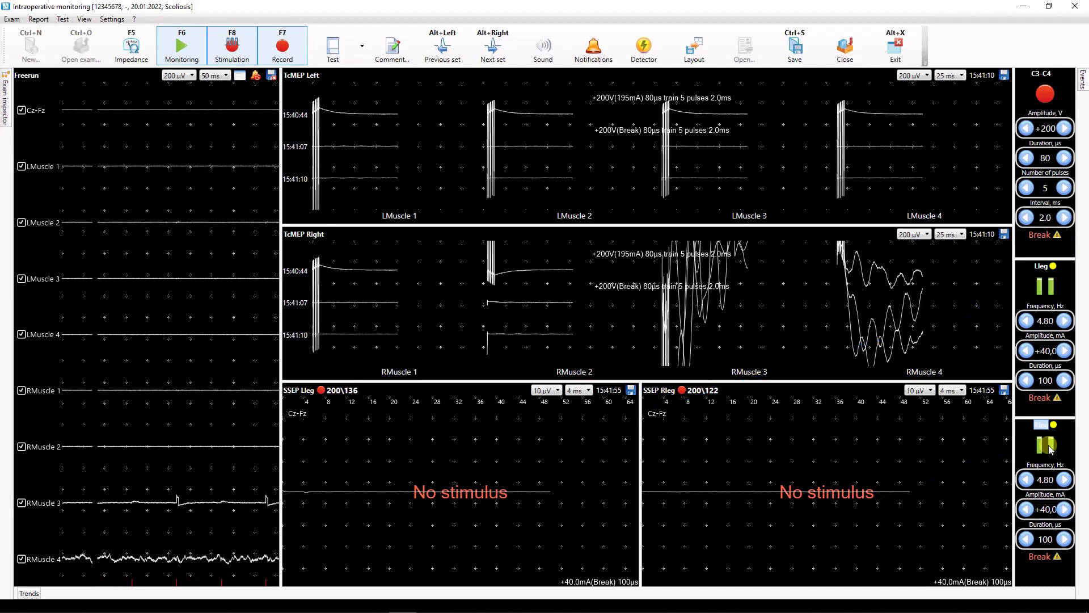
left_click(1048, 445)
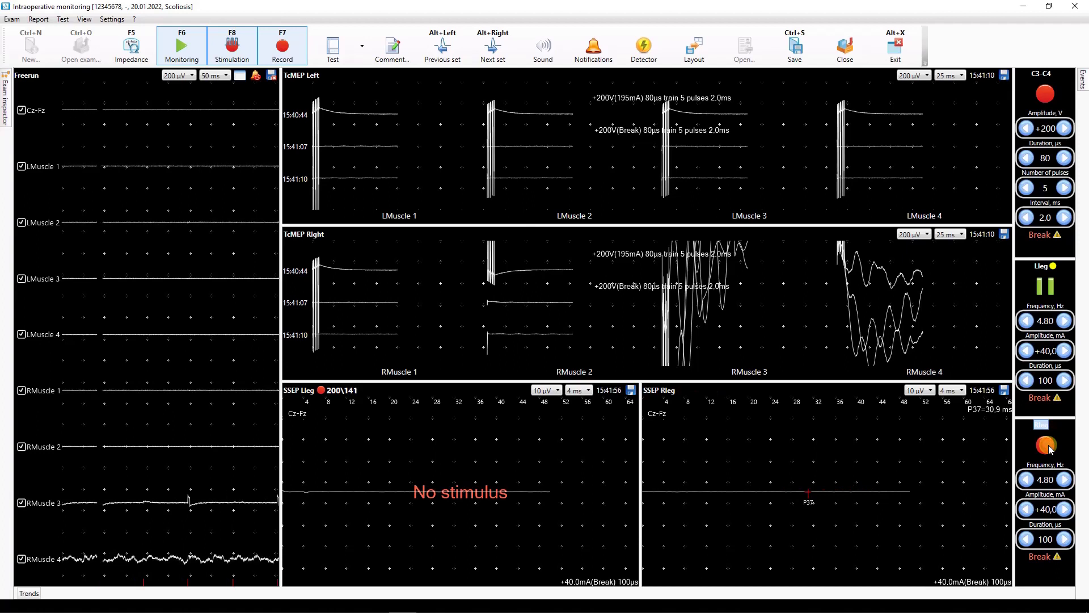
left_click(1048, 288)
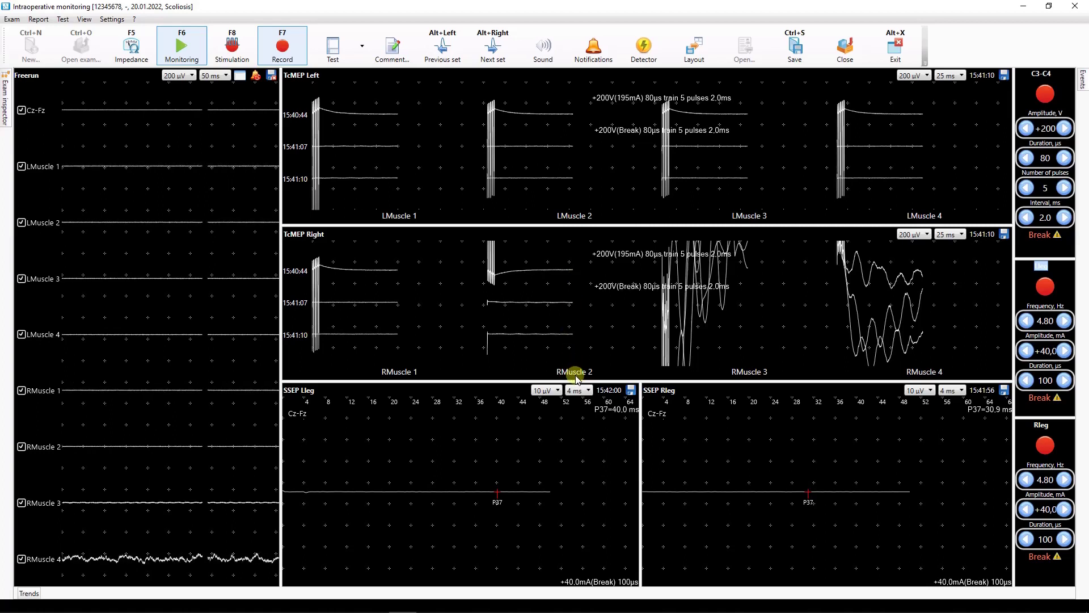
Set the SSEP Lleg time base to Auto and narrow its panel beside SSEP Rleg
left_click(579, 391)
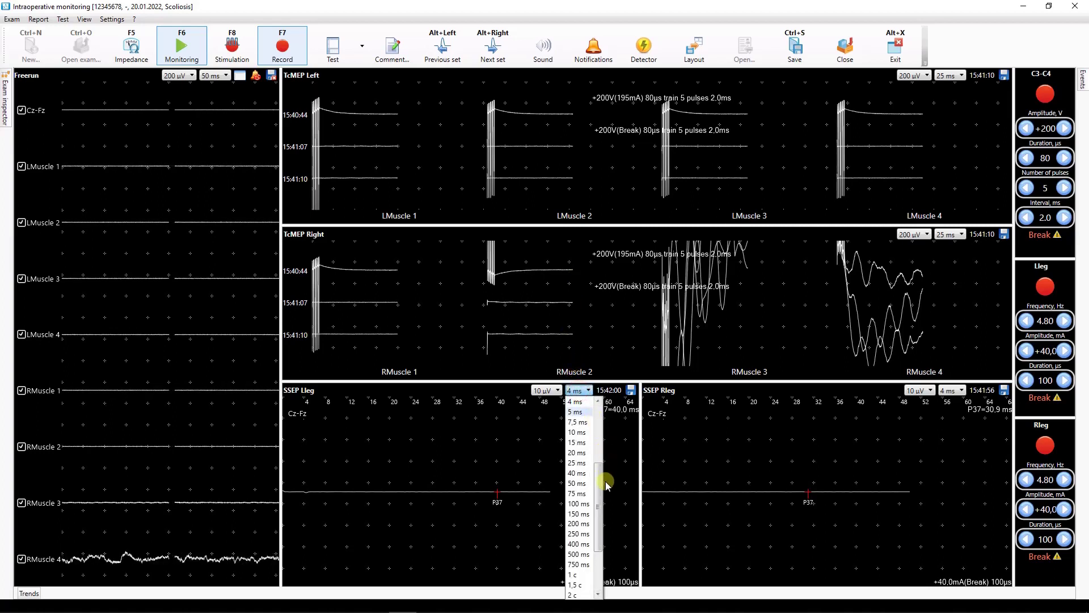
left_click_drag(600, 489, 611, 445)
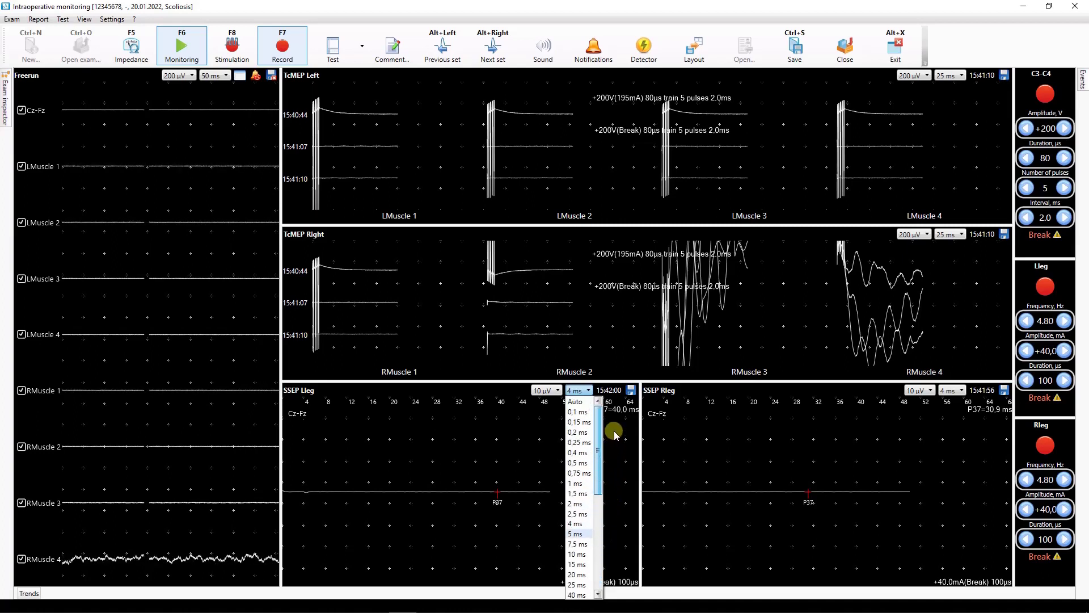
scroll(614, 430, "up", 2)
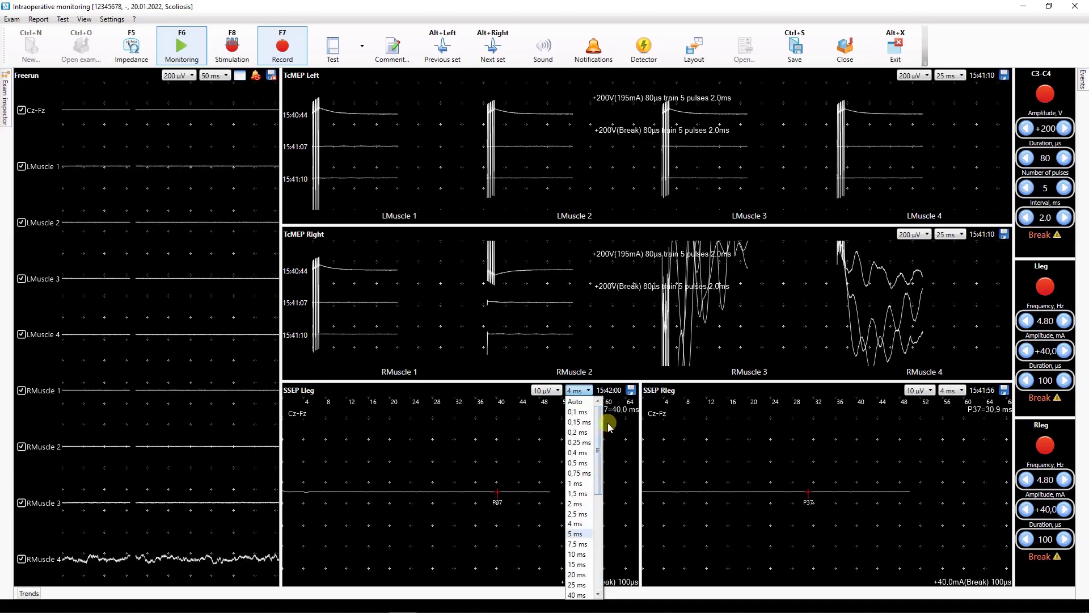
left_click(581, 402)
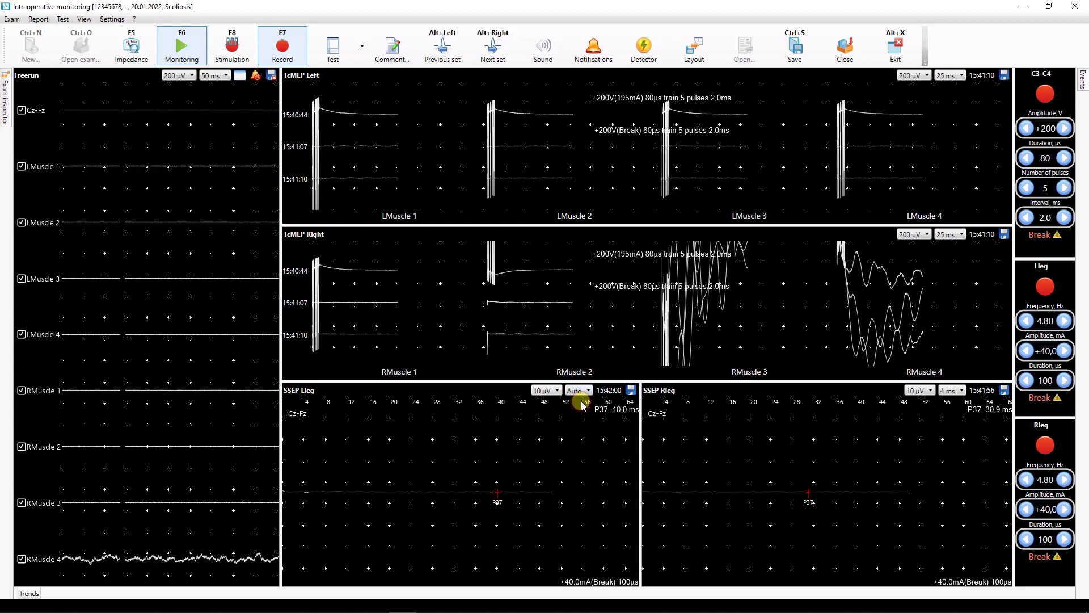
left_click_drag(641, 445, 622, 480)
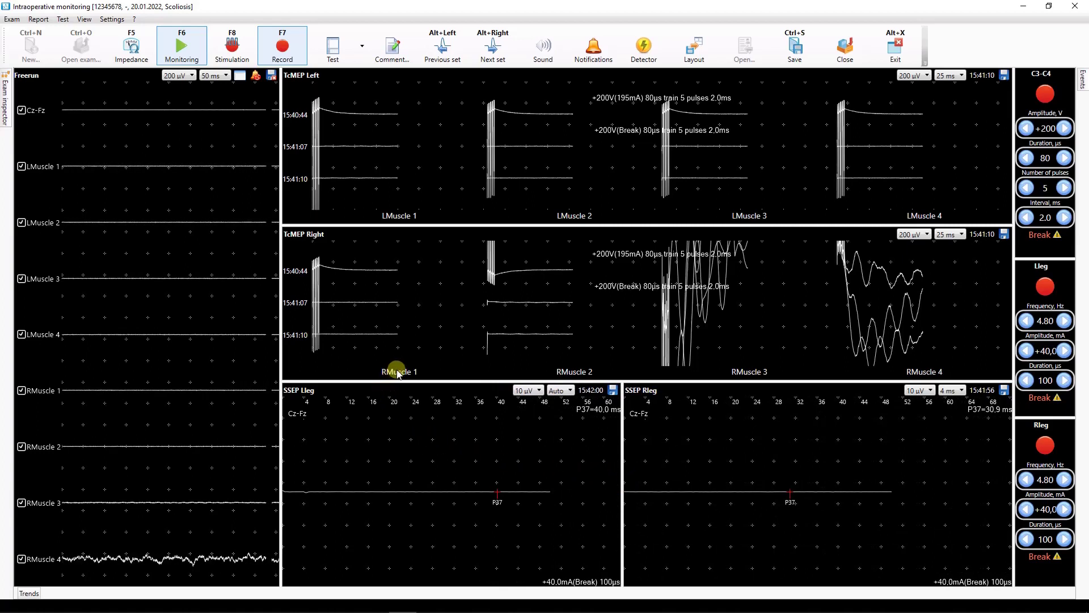
Raise the RMuscle 1 gain to 40 µV/div, then settle it at 75 µV/div
mouse_move(398, 373)
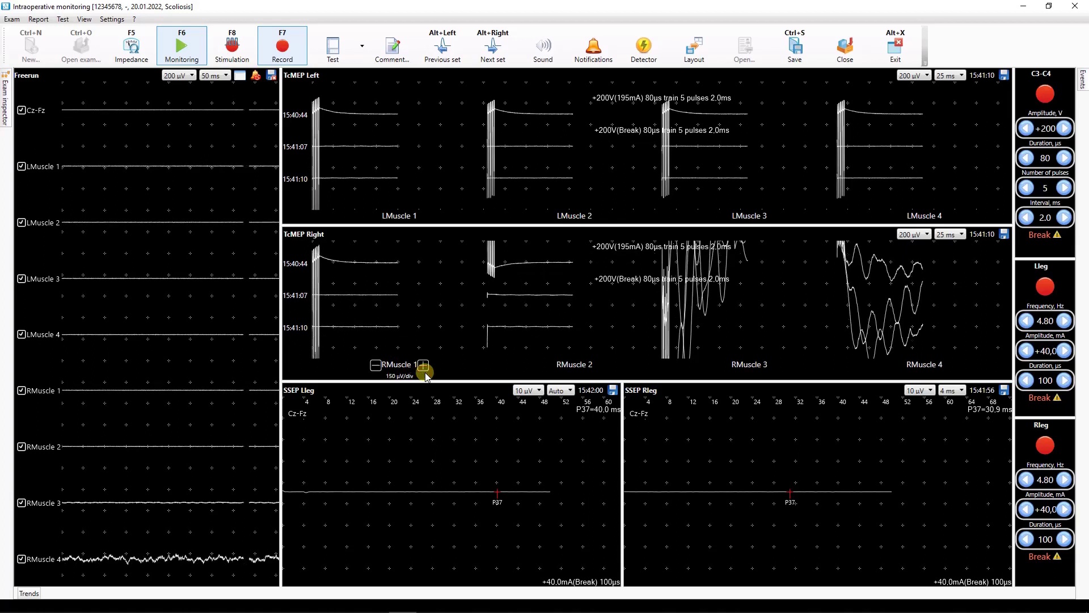
left_click(424, 366)
left_click(424, 366)
left_click(425, 366)
left_click(424, 366)
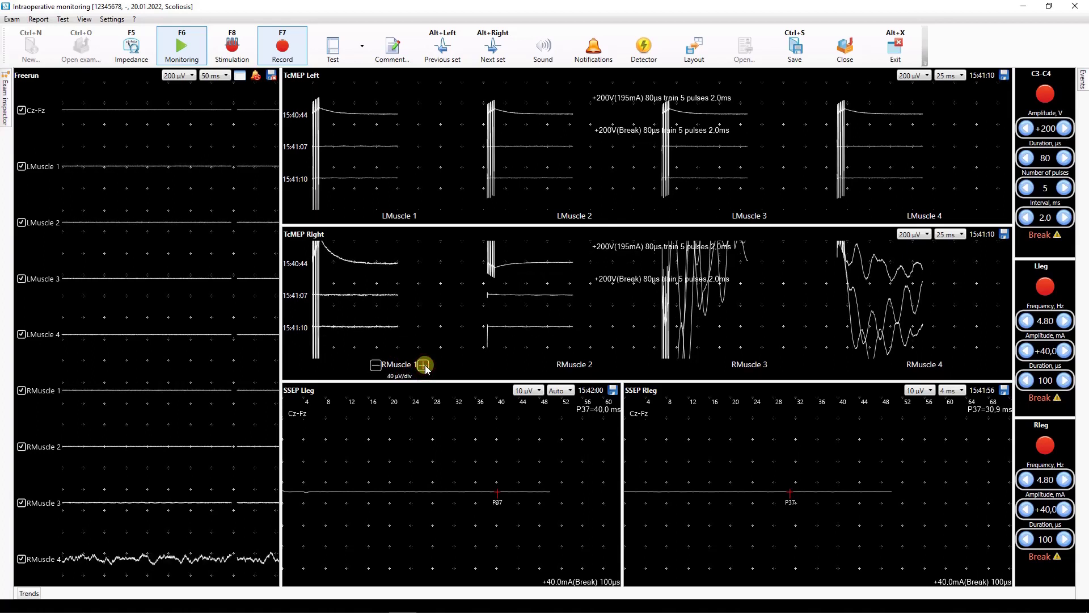
left_click(376, 365)
left_click(376, 365)
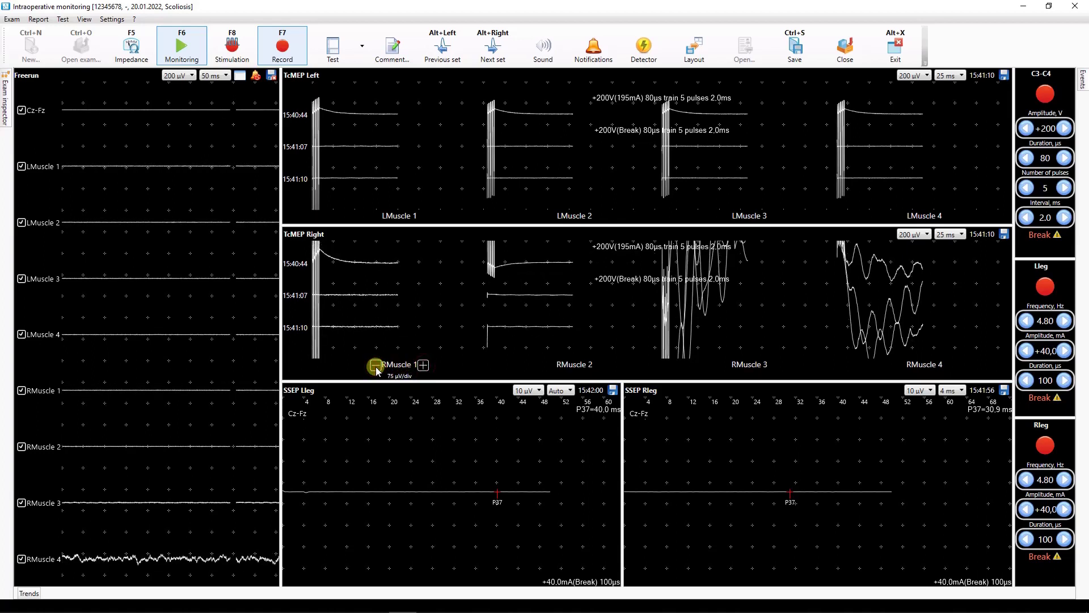
left_click(392, 358)
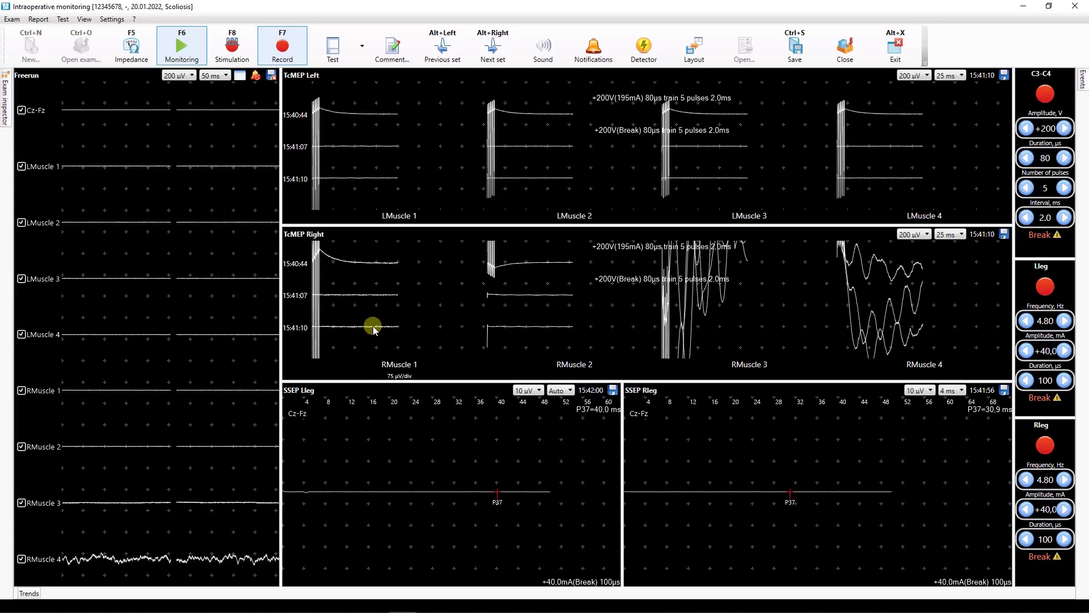
Save the SSEP Lleg trace as its baseline
left_click(389, 492)
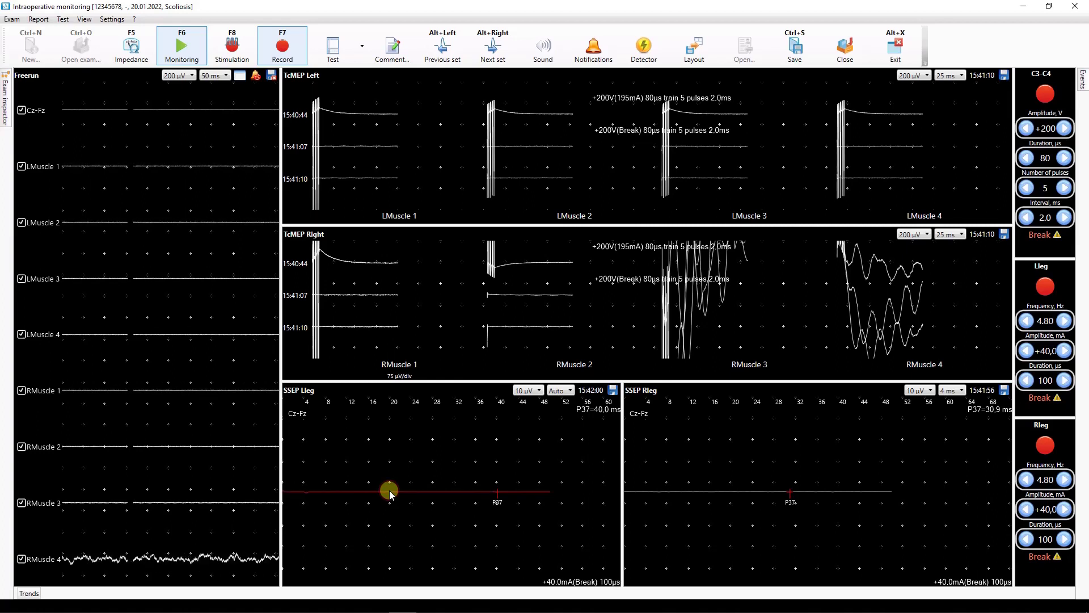
right_click(389, 492)
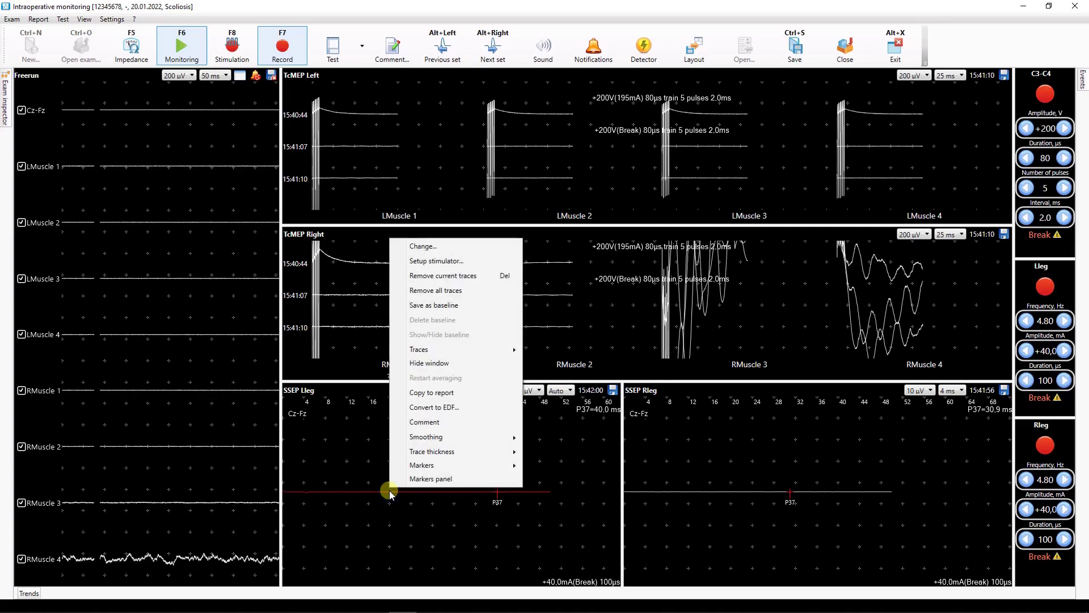
left_click(450, 306)
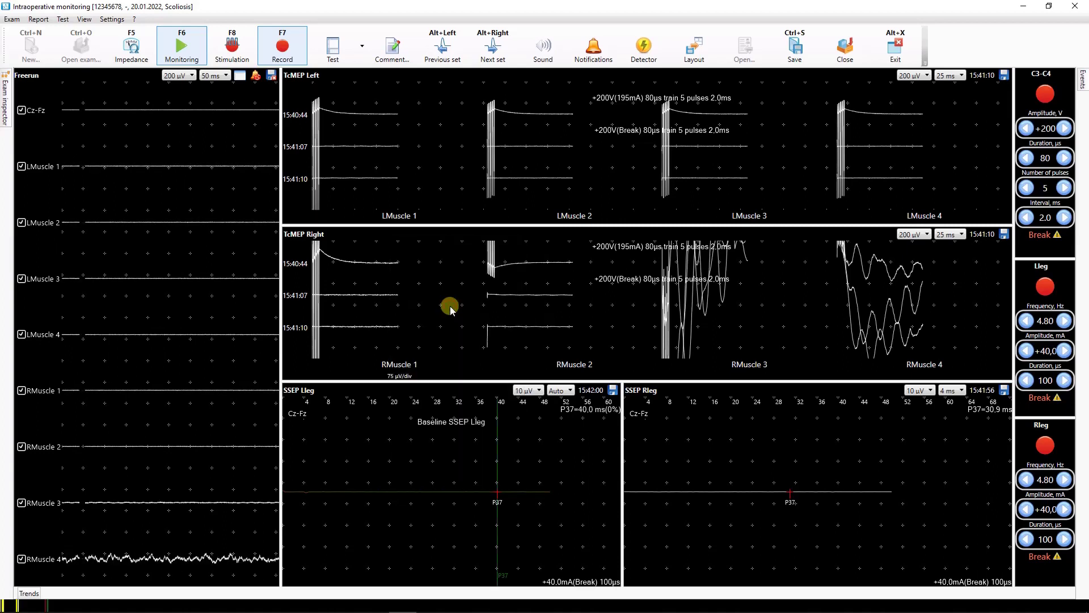
Save the SSEP Rleg trace as its baseline
left_click(691, 493)
right_click(690, 494)
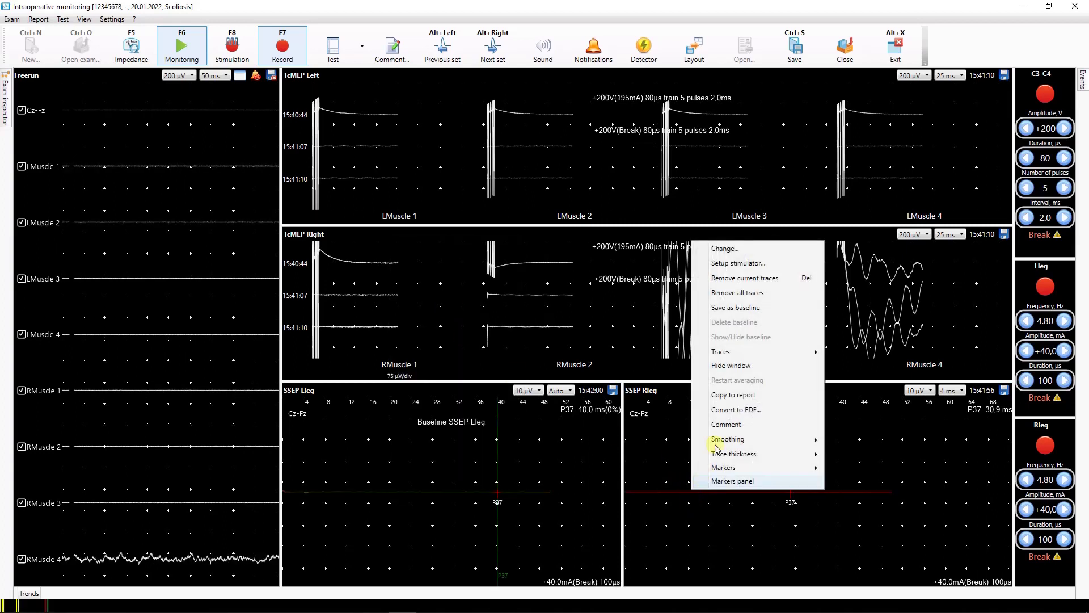
left_click(743, 308)
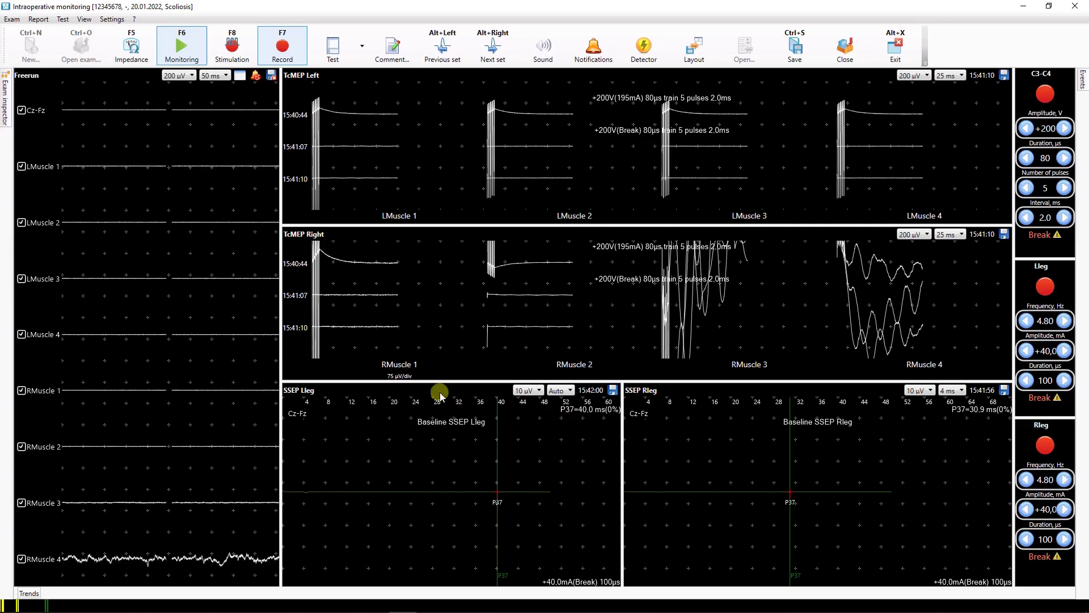
Remove the 15:41:10 RMuscle 1 trace from TcMEP Right and select the 15:41:07 trace
left_click(372, 328)
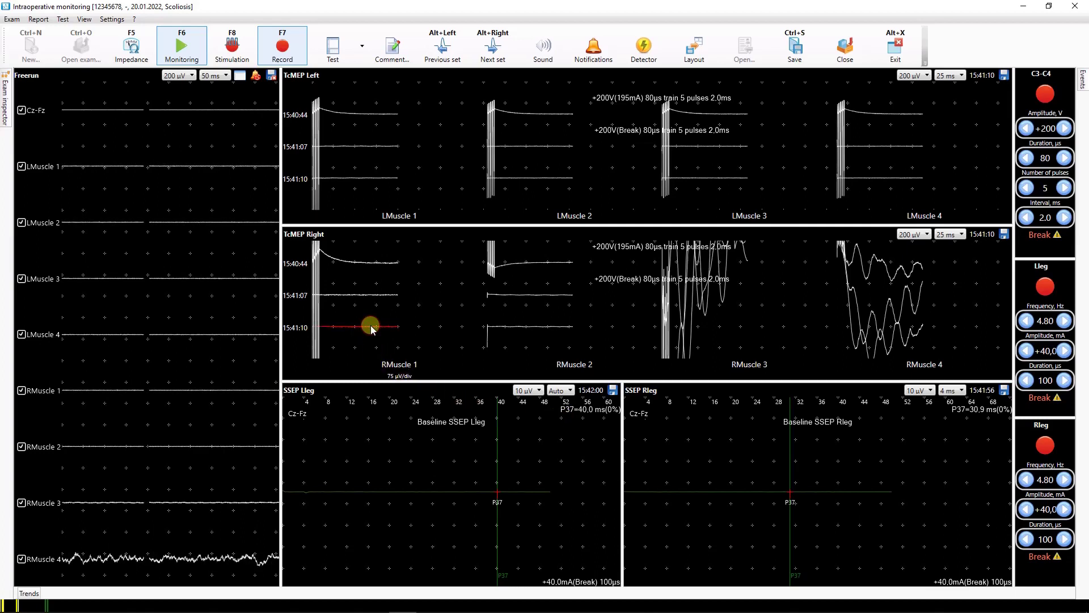
right_click(372, 328)
left_click(418, 364)
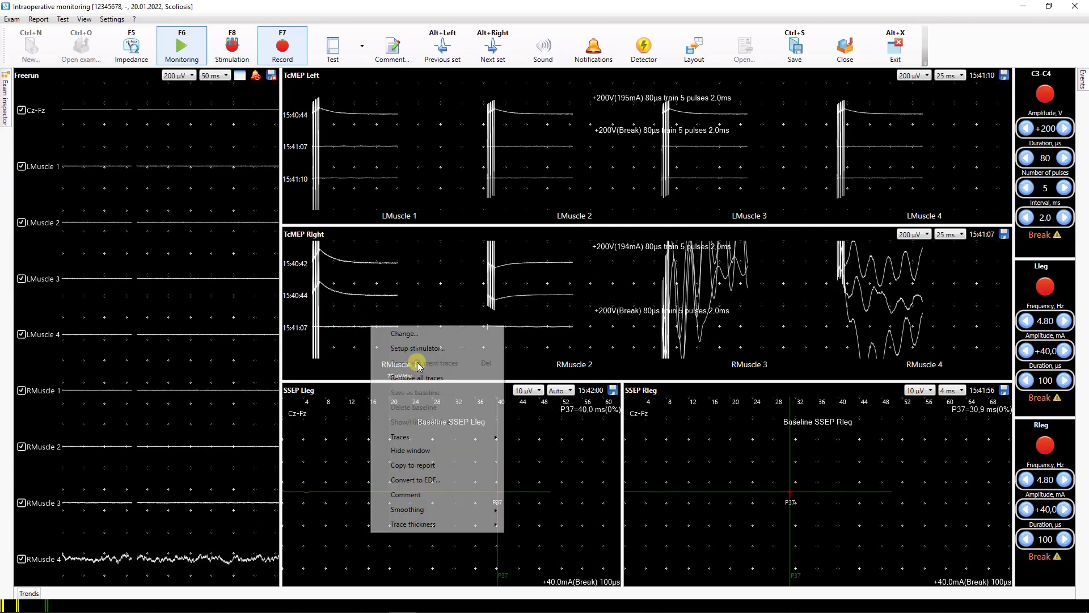
left_click(389, 328)
right_click(390, 328)
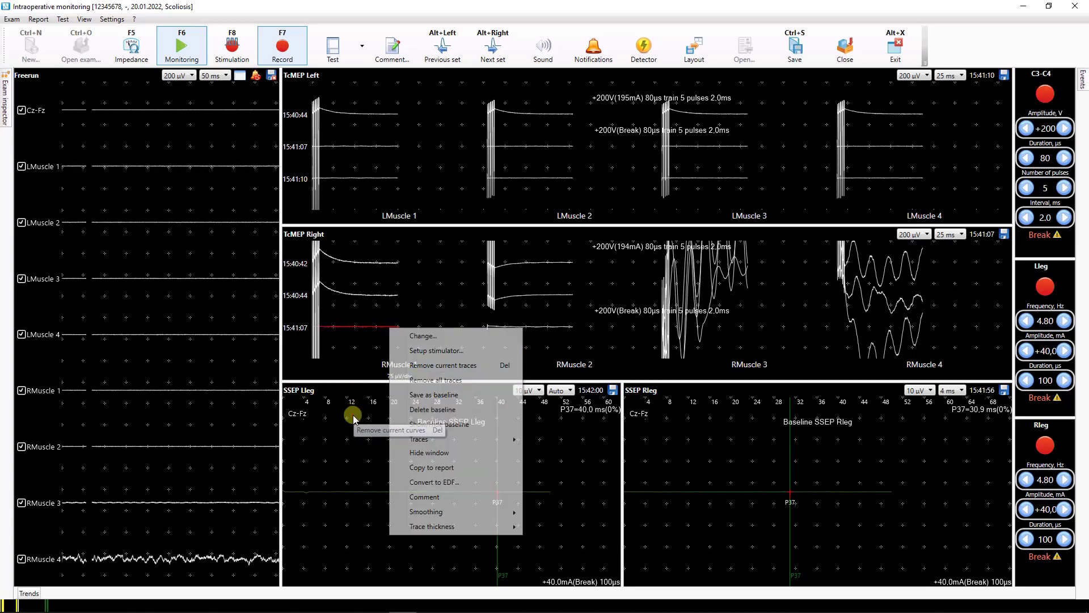
Review the TcMEP Right window's Traces and Record settings and apply them
right_click(433, 301)
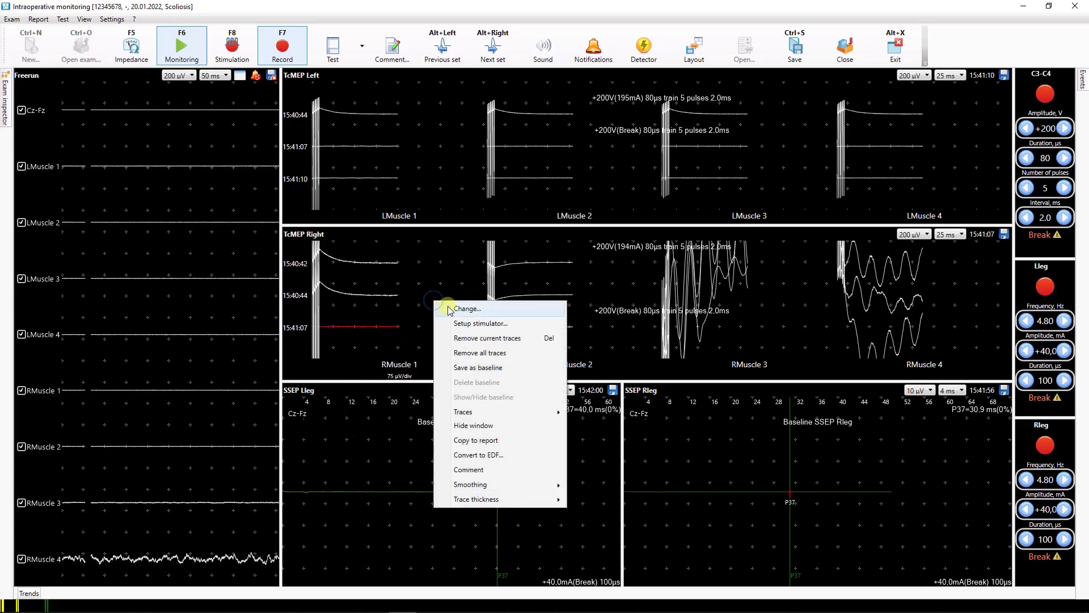
left_click(471, 309)
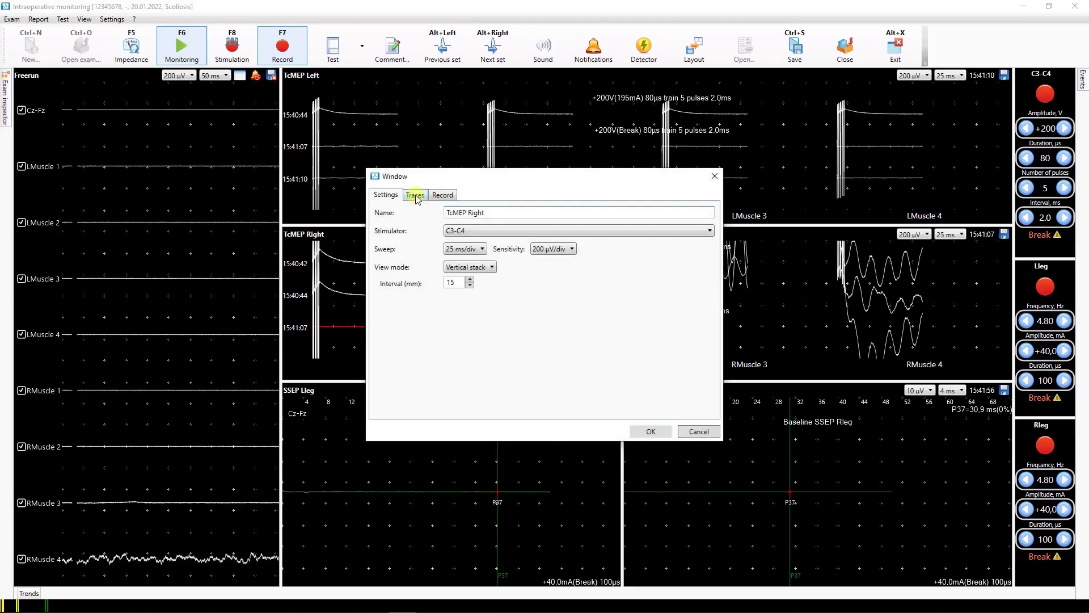
left_click(415, 195)
left_click(443, 194)
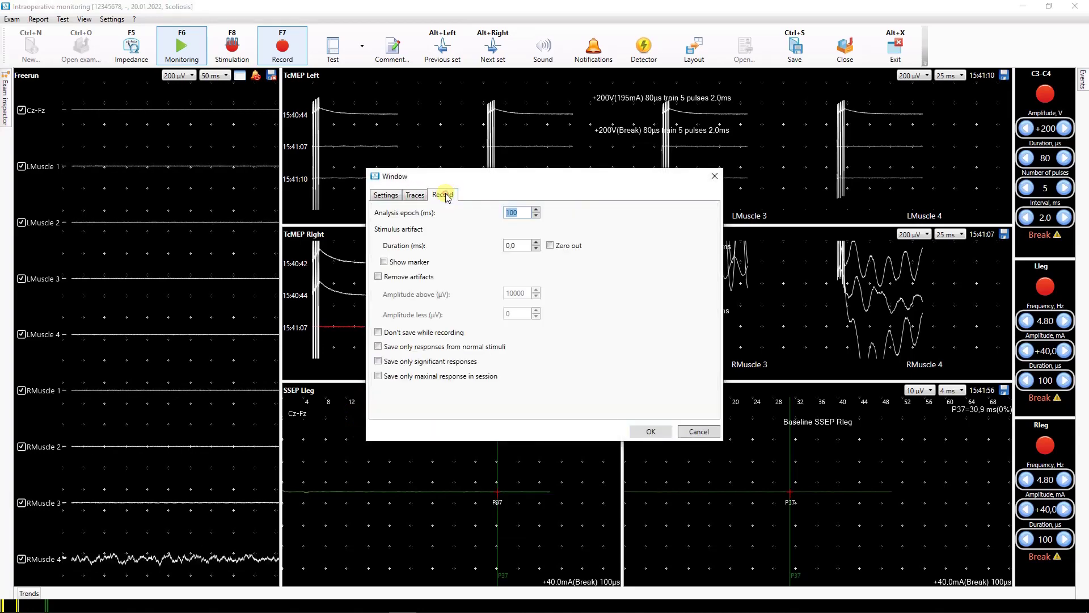
left_click(643, 434)
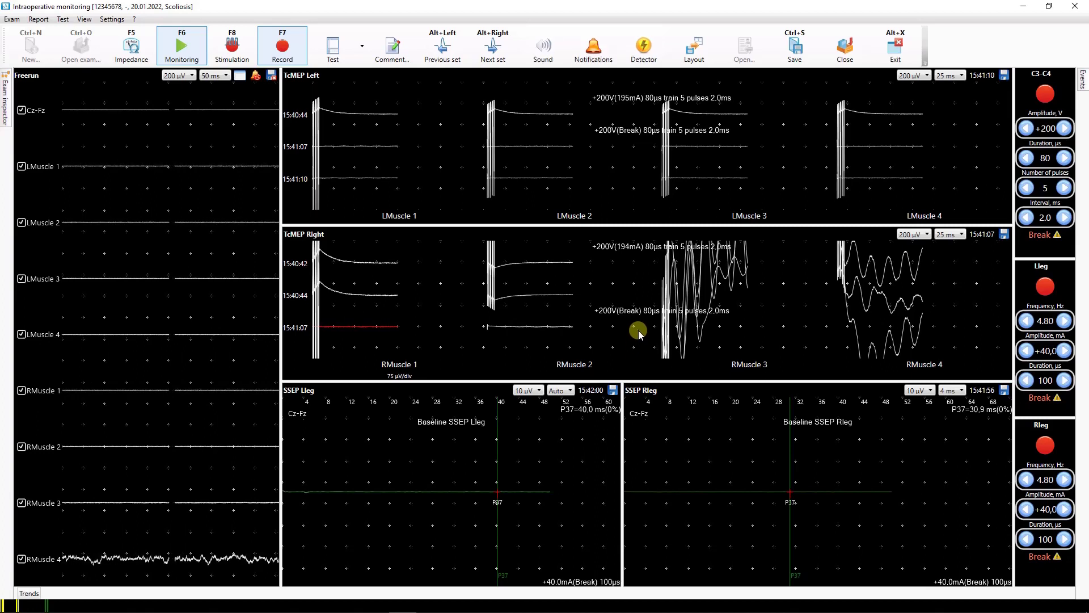
Lower the toolbar Detector level slider to 19% and close its popup
left_click(643, 46)
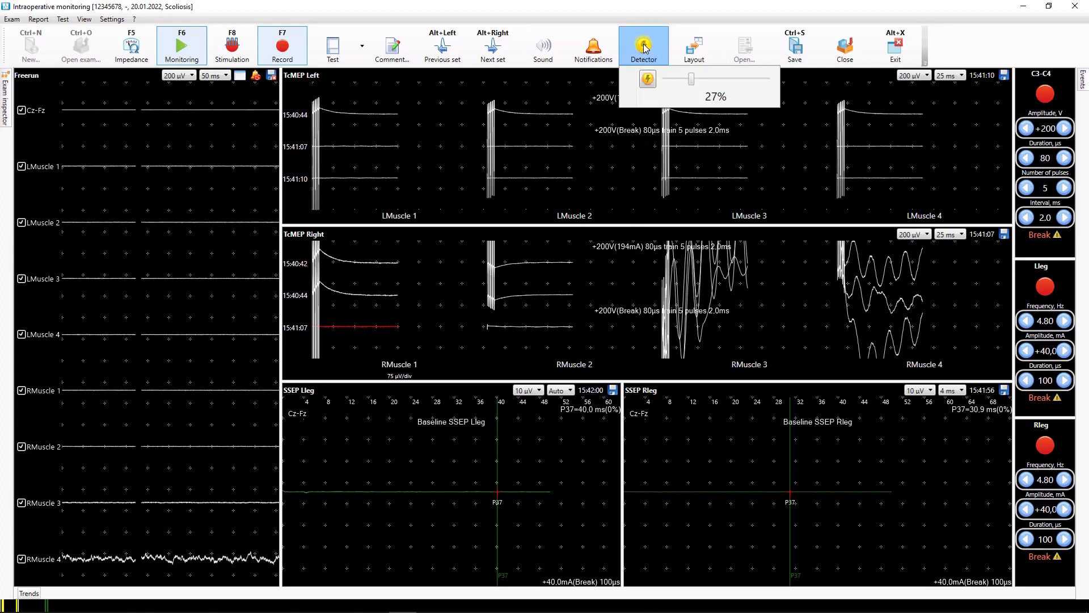
mouse_move(692, 83)
left_mouse_down()
mouse_move(727, 83)
mouse_move(683, 86)
left_mouse_up()
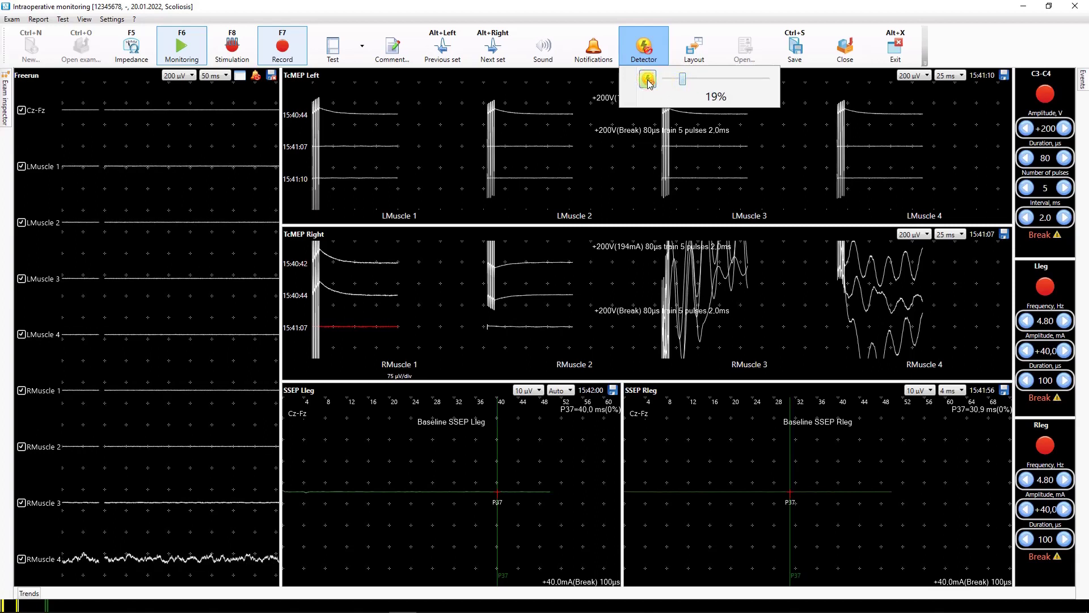
left_click(617, 111)
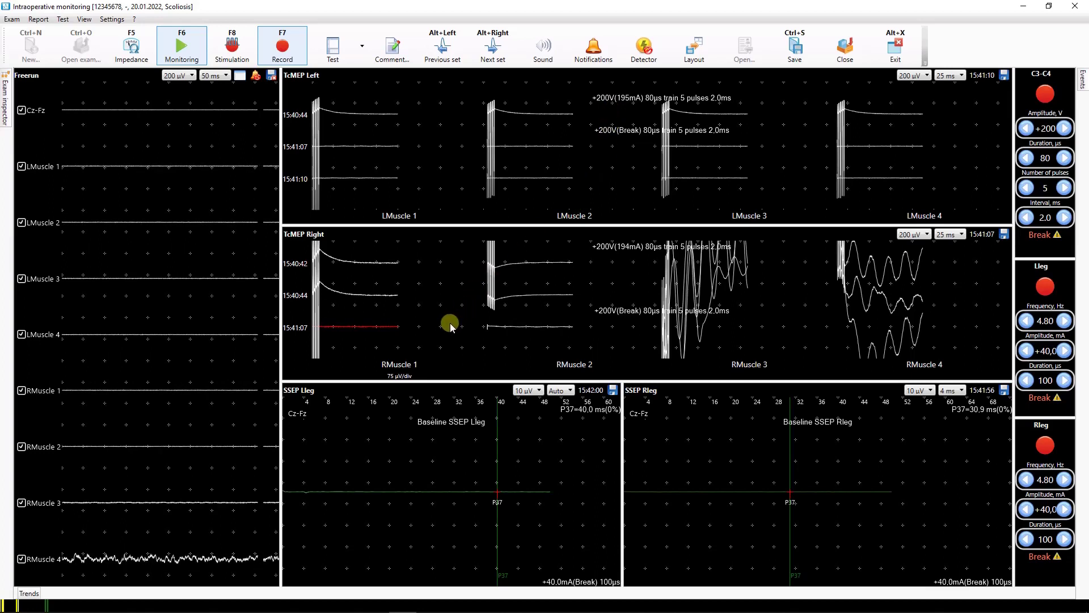
Copy the TcMEP Right traces to the report, then the SSEP and TcMEP windows without Freerun
right_click(447, 294)
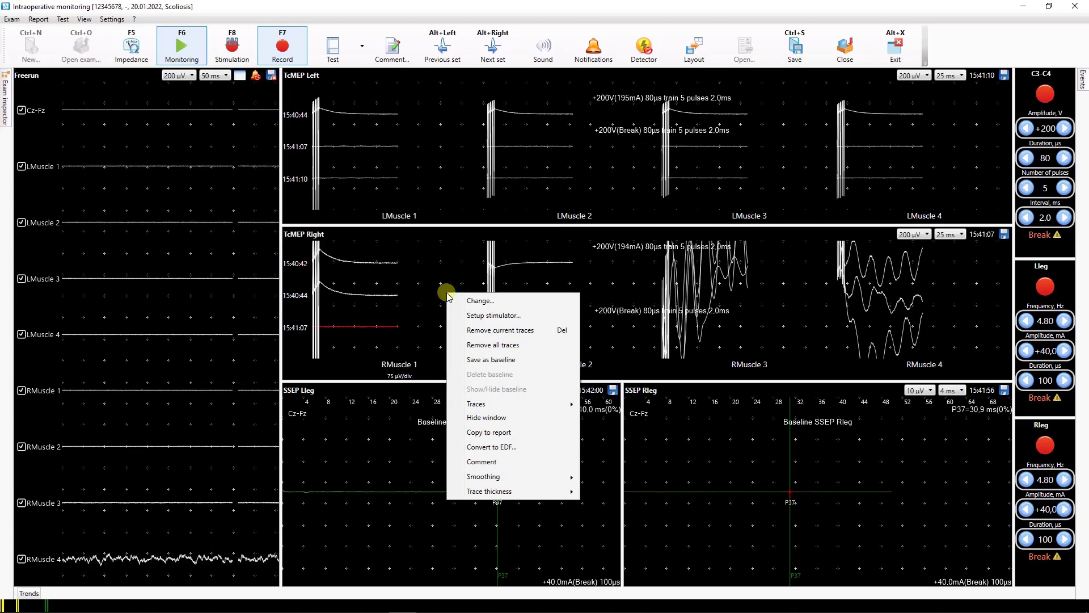
left_click(501, 432)
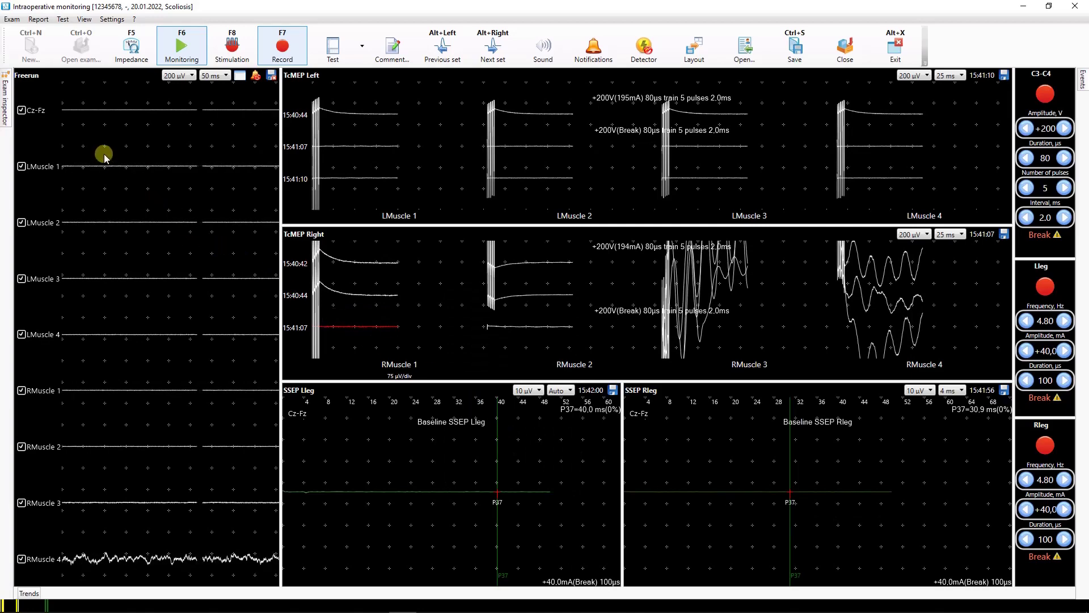
left_click(63, 19)
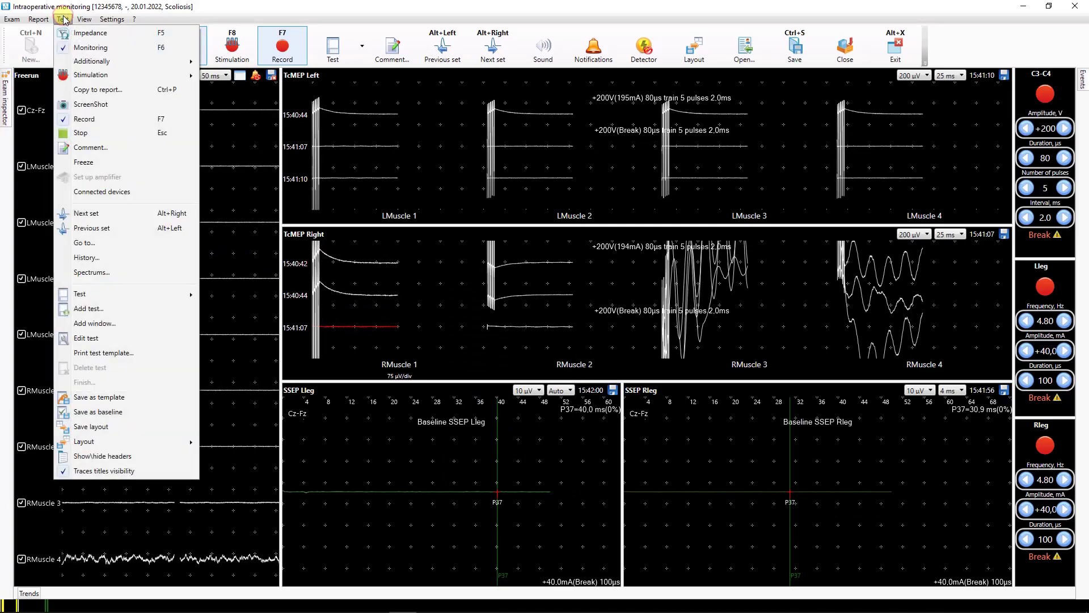
left_click(98, 91)
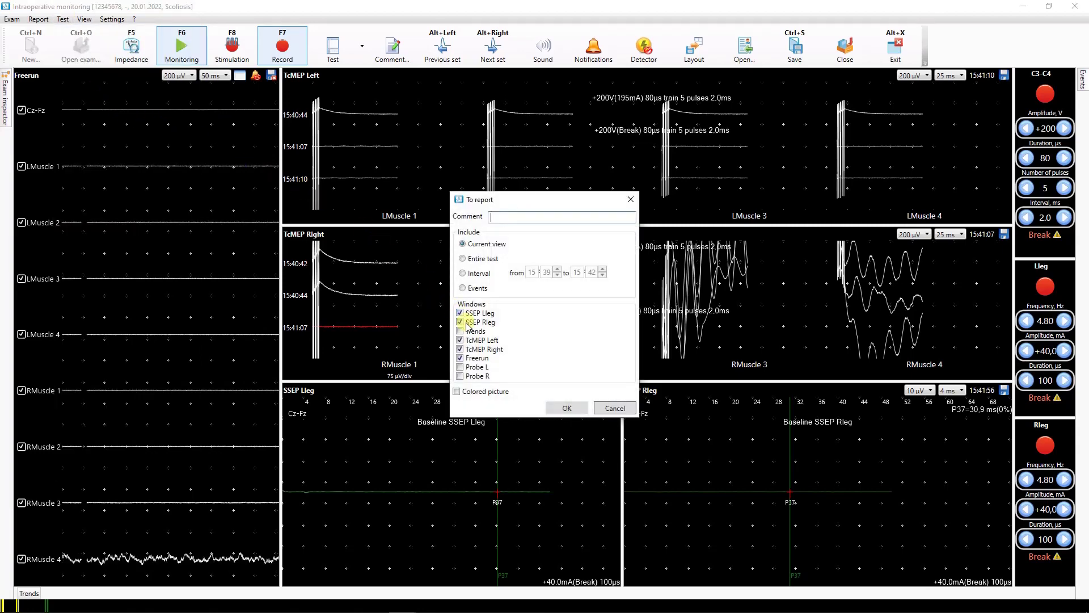
left_click(460, 358)
left_click(568, 408)
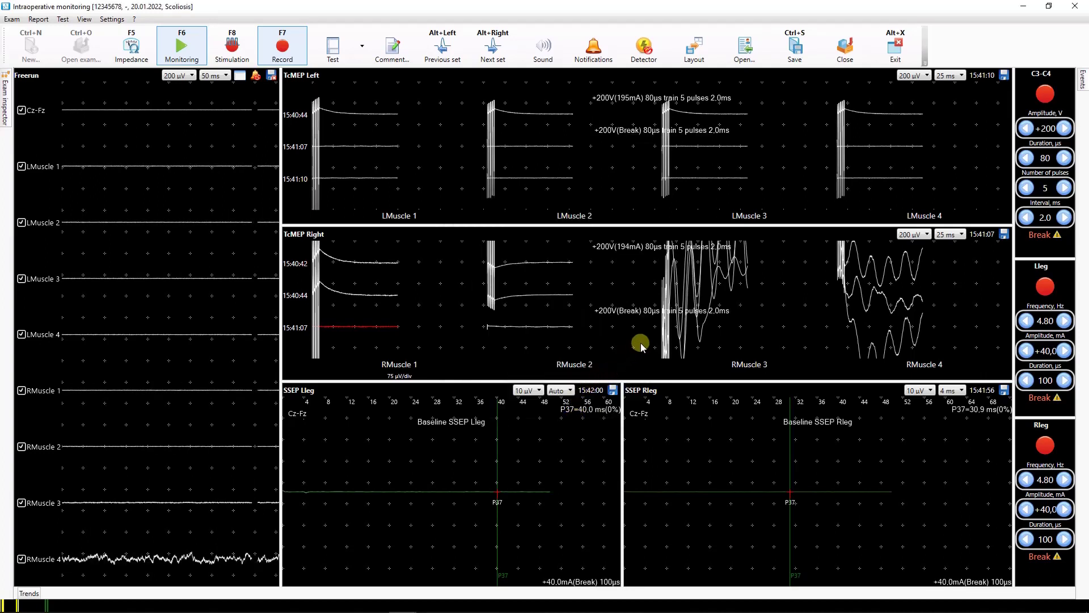
In the exam report, add a new line with a number below Assistant, then return to the test window
left_click(744, 51)
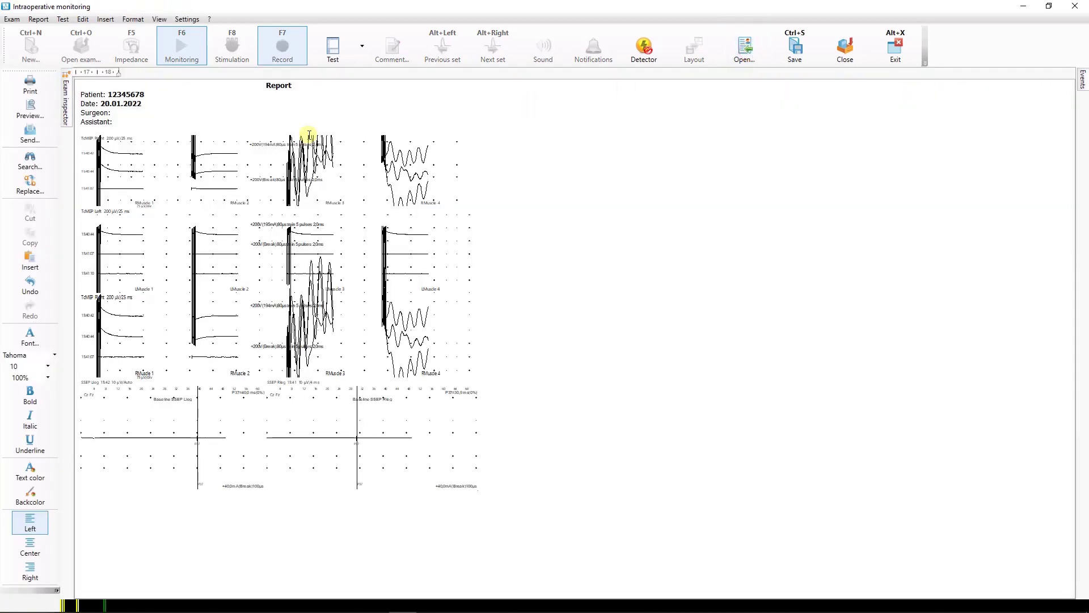
left_click(159, 119)
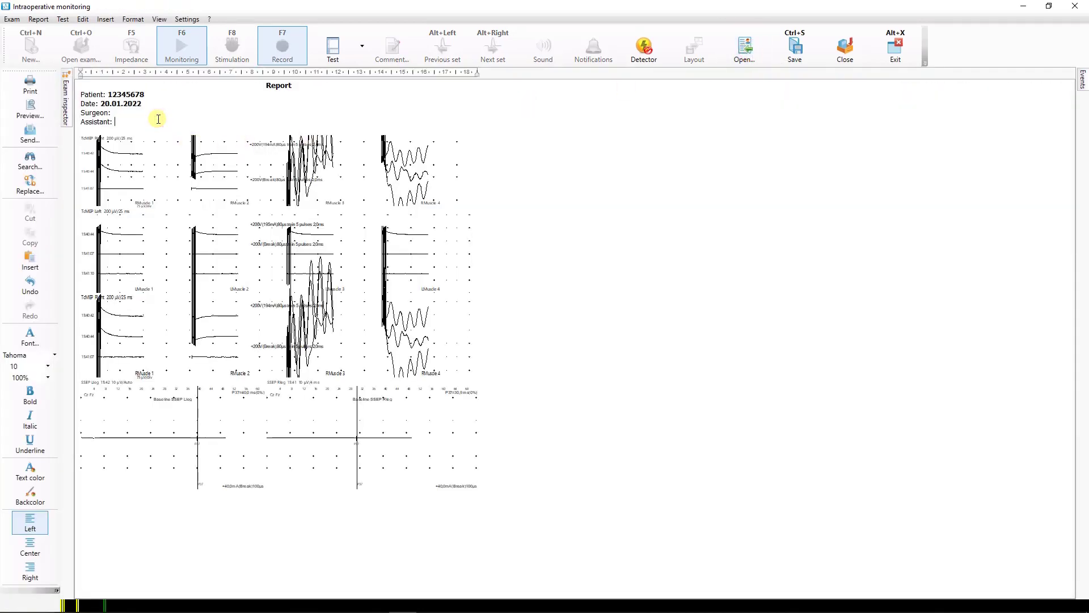
key("Return")
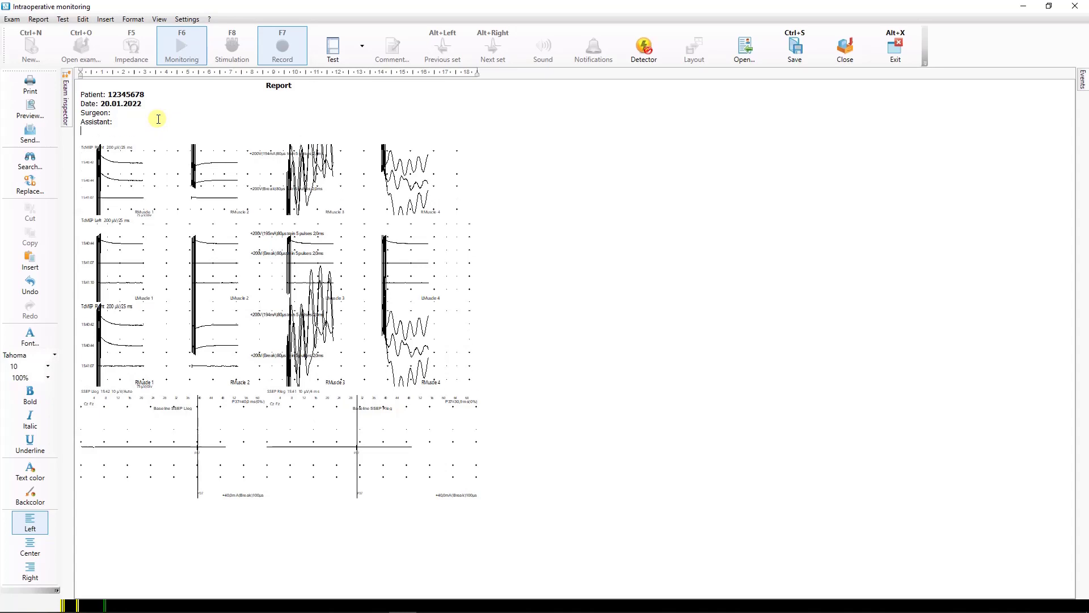
type("12345566")
key("Return")
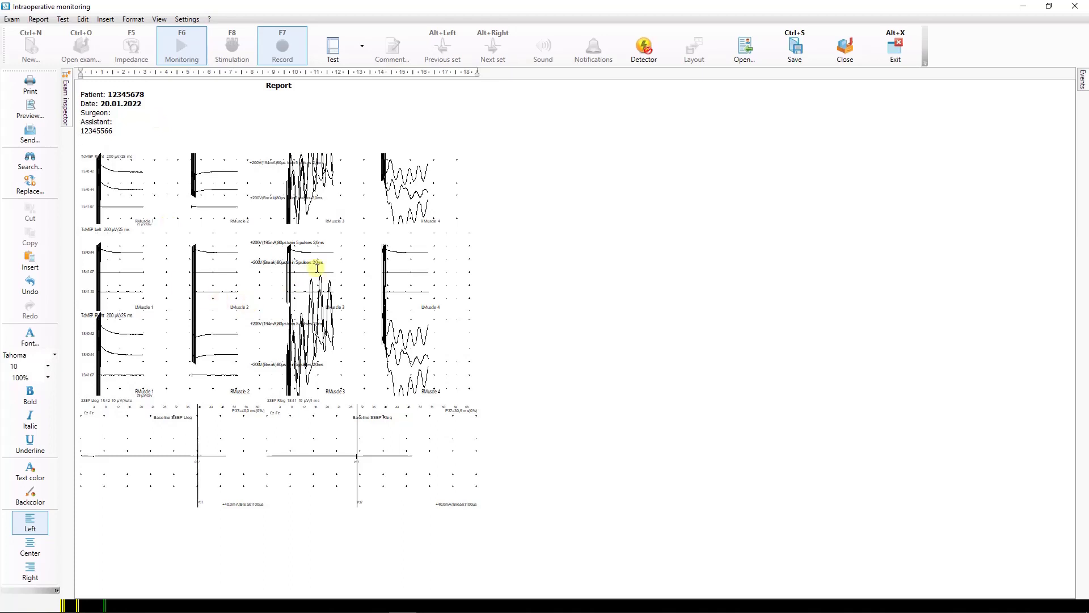
left_click(332, 53)
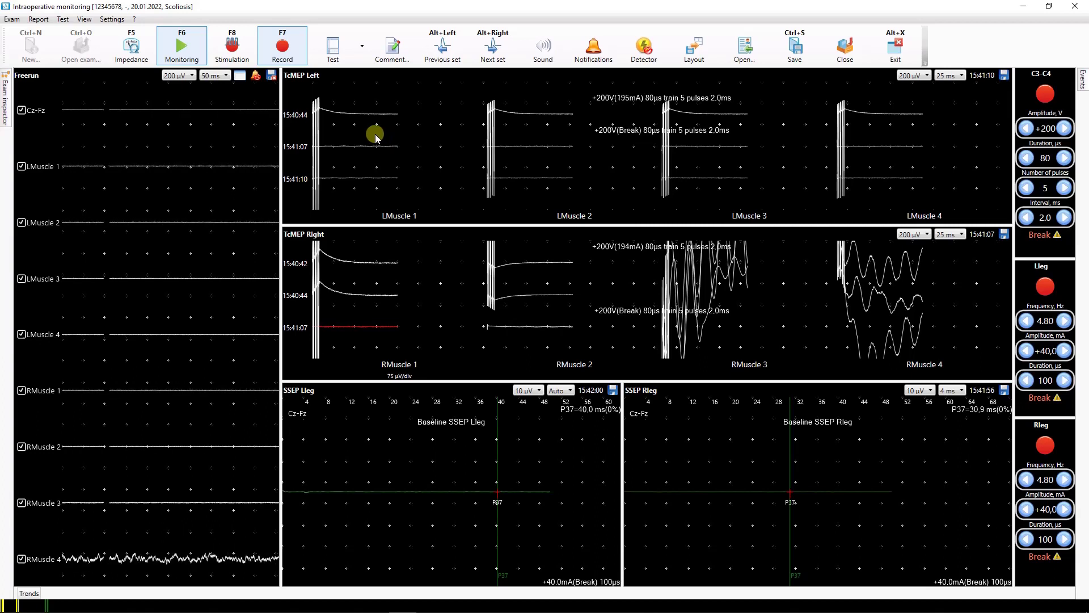
Drag the exam timeline back to 15:41:07 to review the earlier TcMEP sweeps
left_click(84, 20)
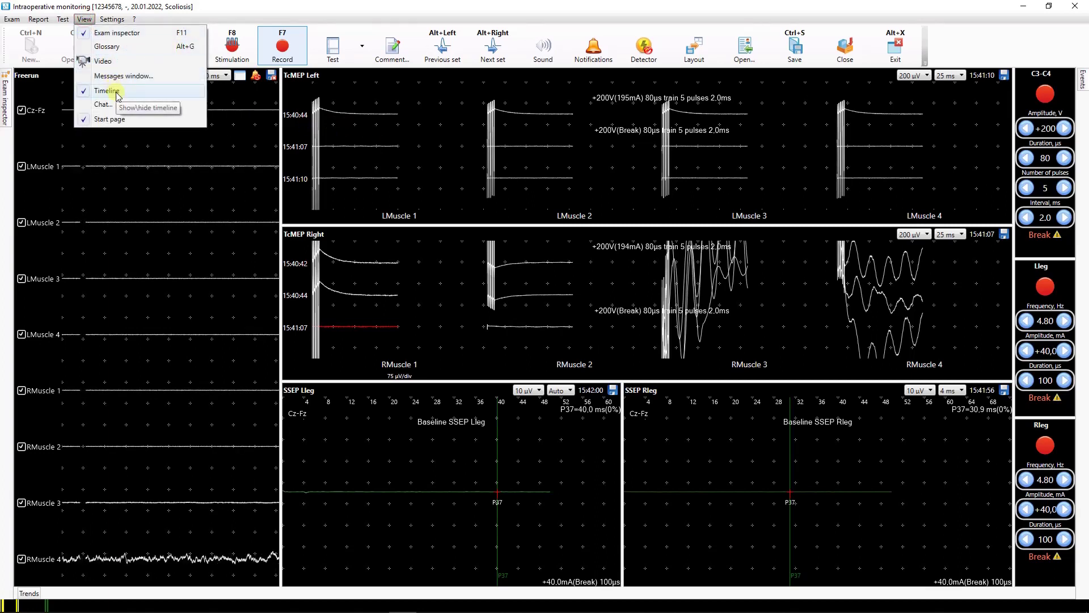
left_click(145, 189)
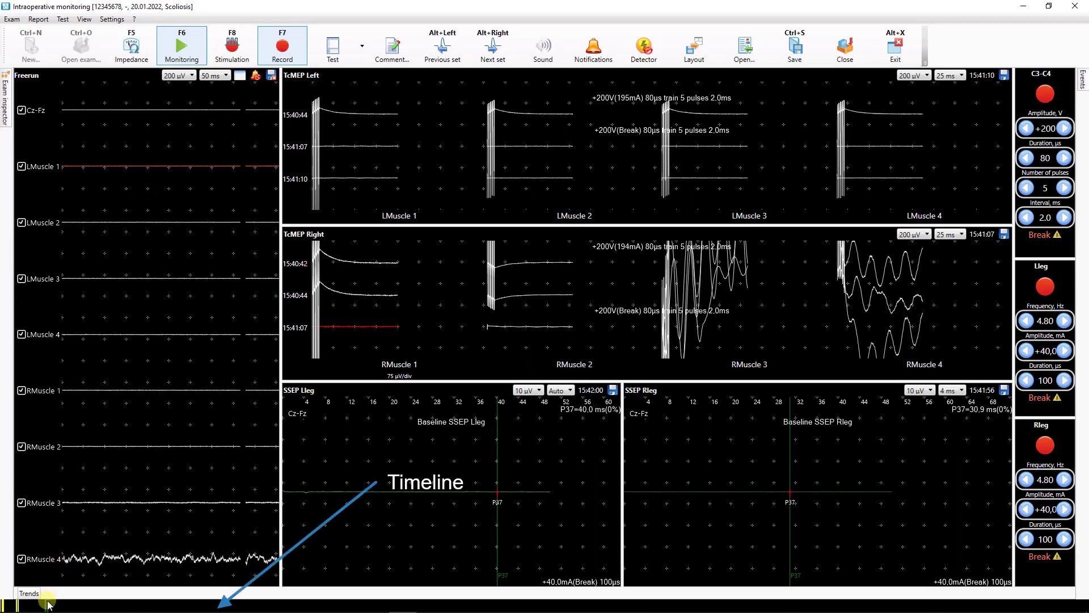
left_click_drag(48, 605, 17, 605)
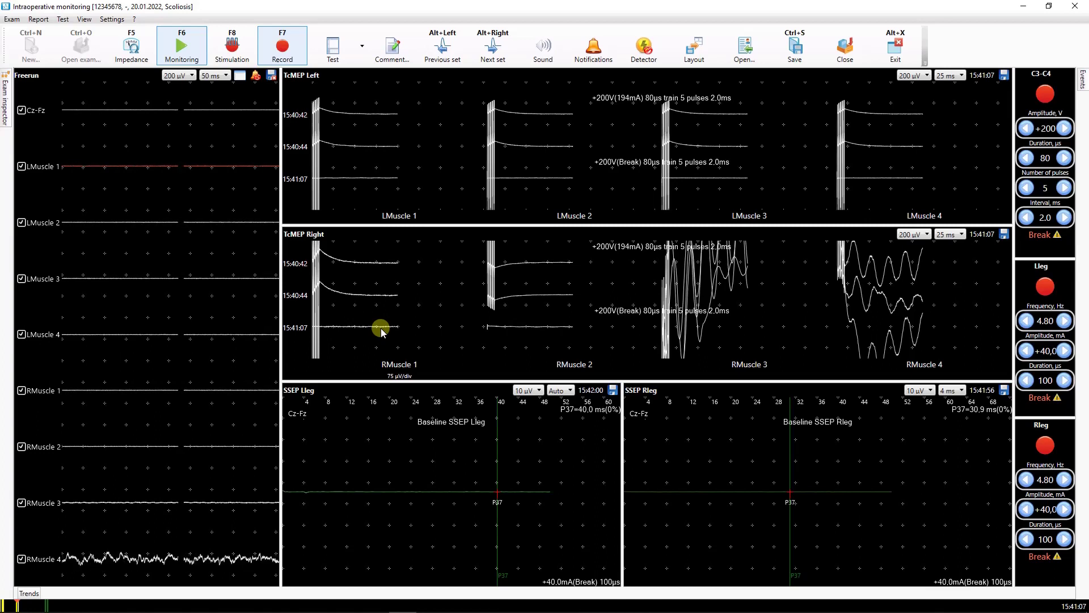
Stop monitoring to save the exam data, then close the scoliosis exam
left_click(187, 50)
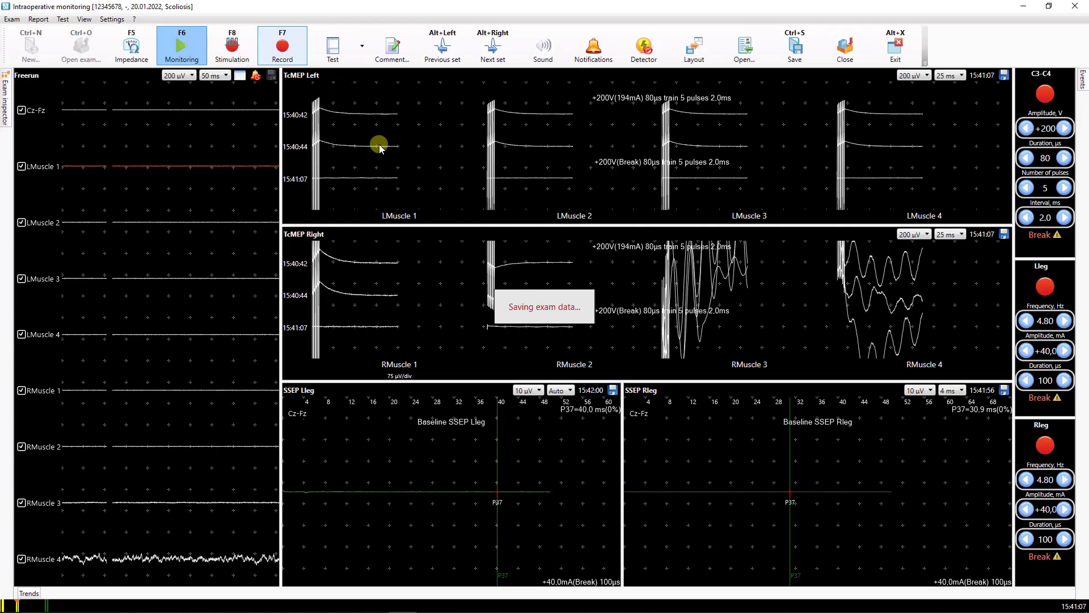
left_click(844, 49)
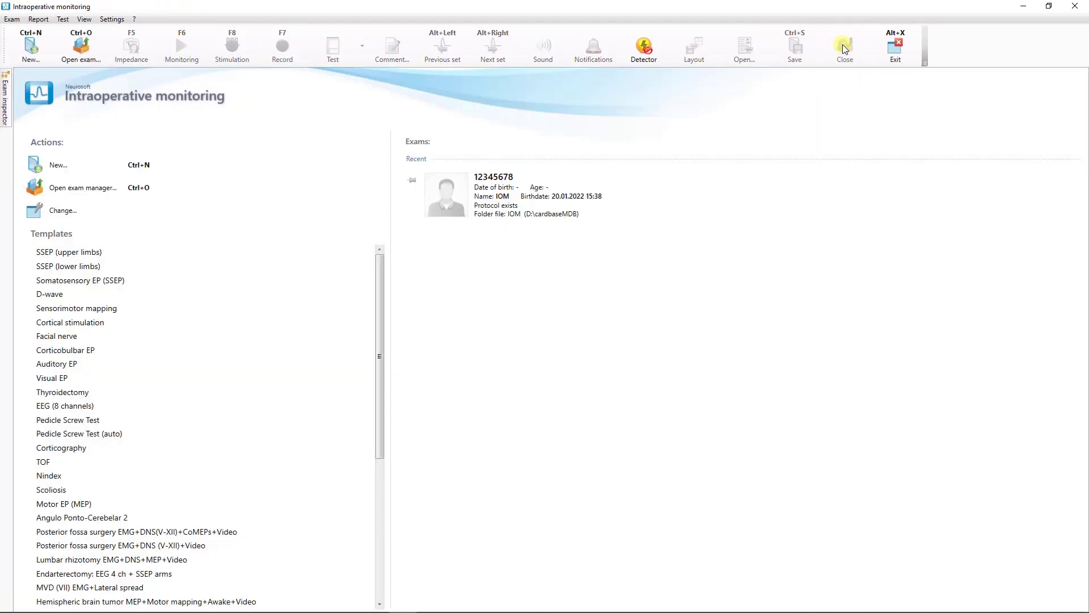